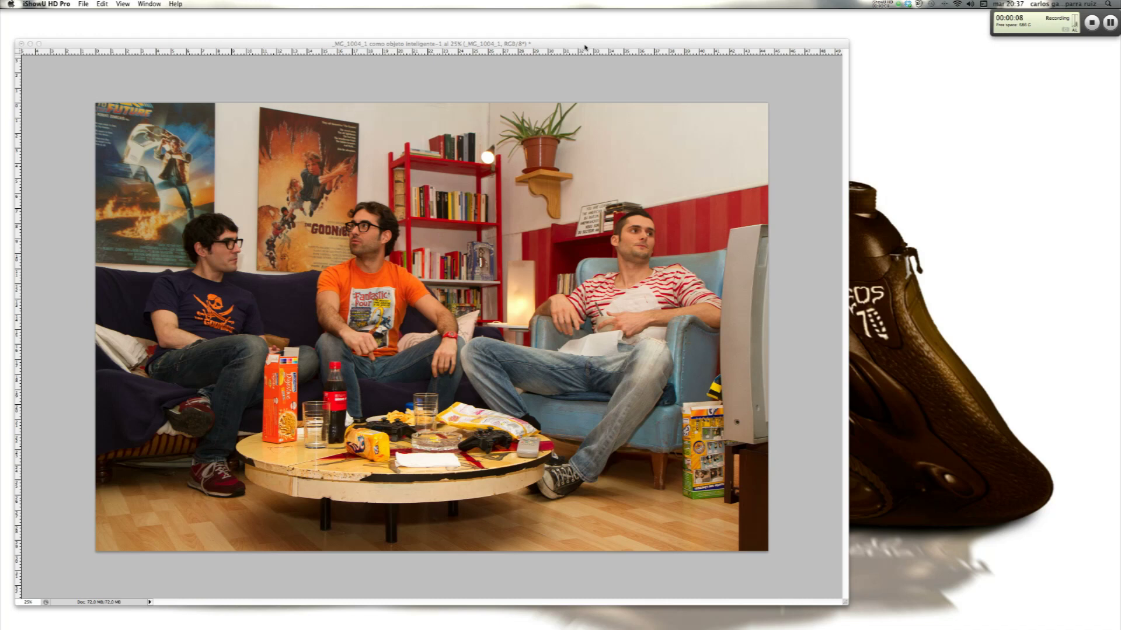
Bring Photoshop CS5 to the foreground with the living-room smart-object document showing
left_click(585, 46)
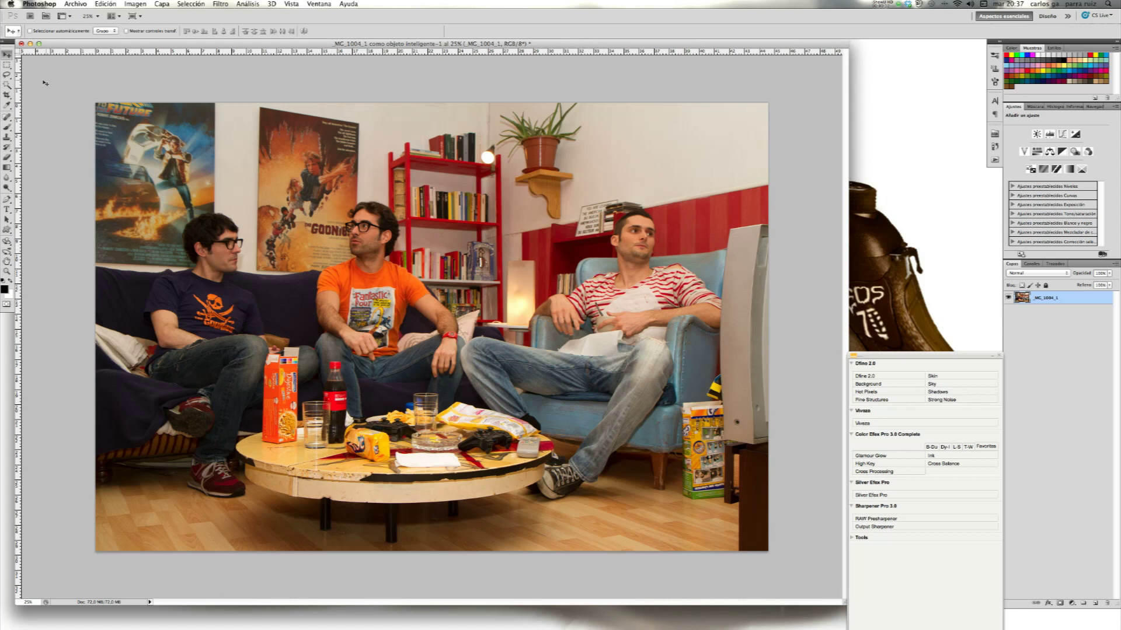
Set the Rectangular Marquee style to a Fixed Ratio of 16:9
left_click(8, 66)
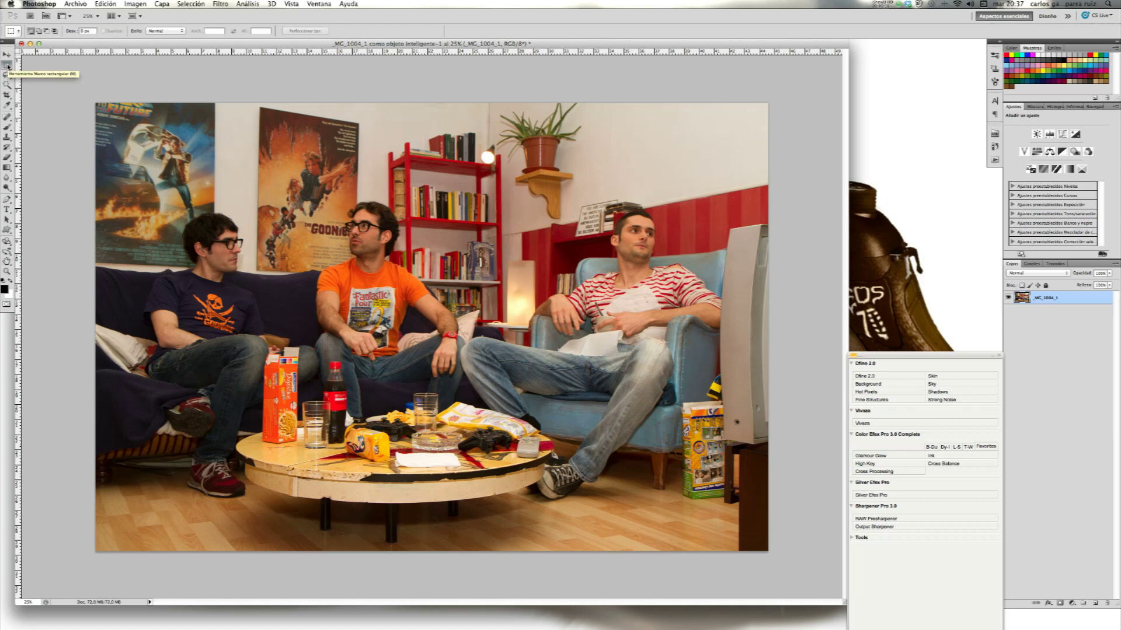
left_click(182, 31)
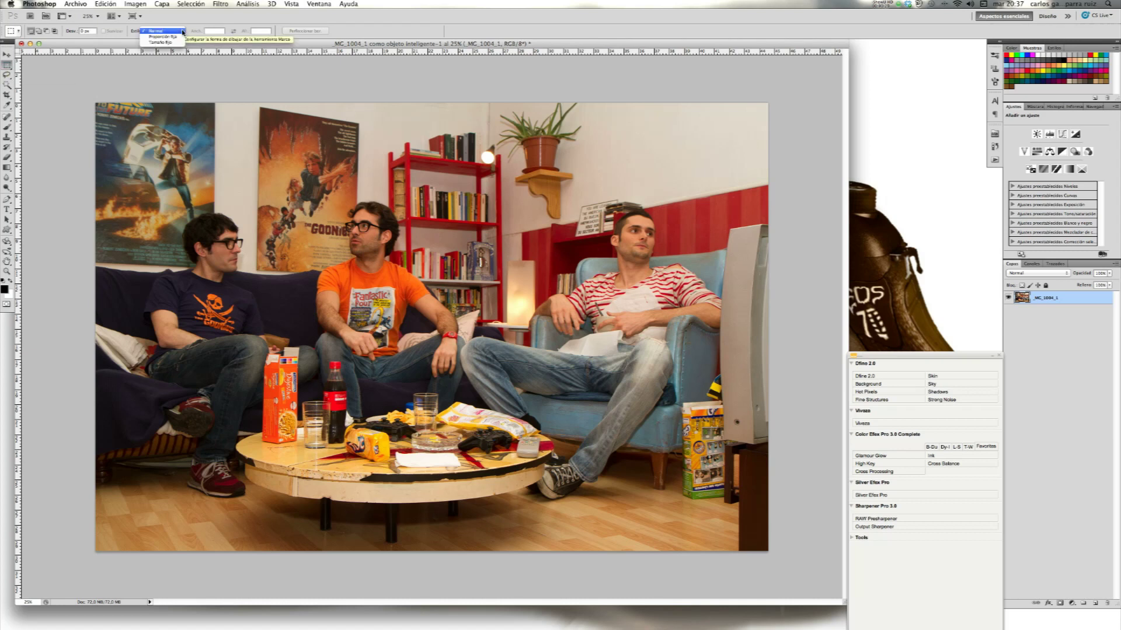
left_click(163, 36)
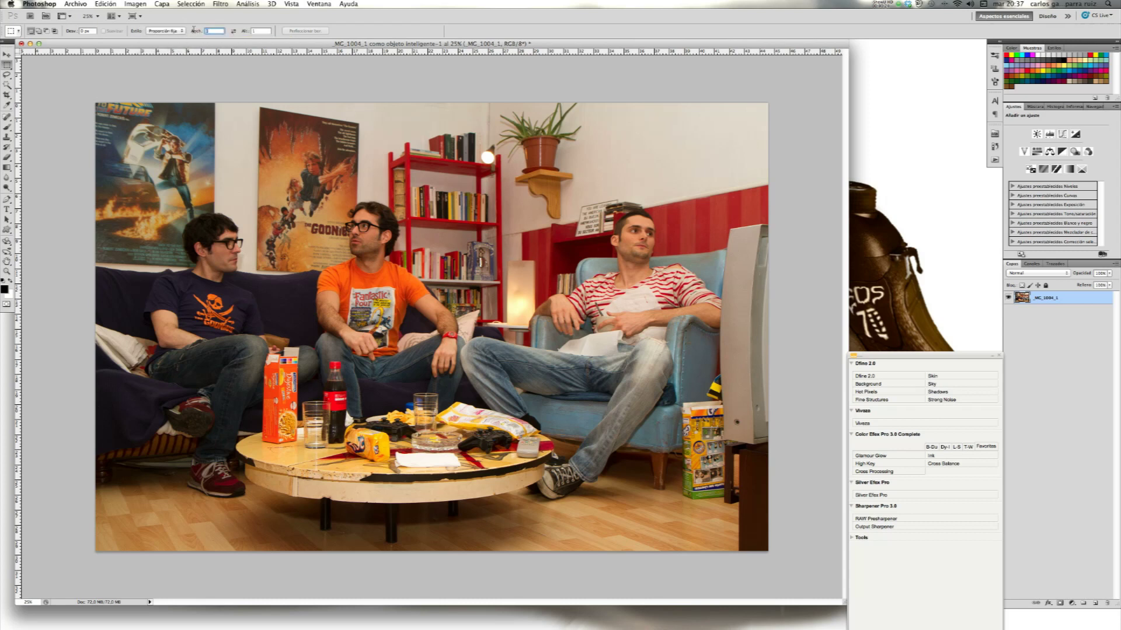
key("Tab")
Select a full-width 16:9 band mid-photo and copy it onto new layer Capa 1
left_click_drag(86, 88, 654, 494)
left_click_drag(655, 494, 767, 482)
left_click_drag(482, 366, 481, 400)
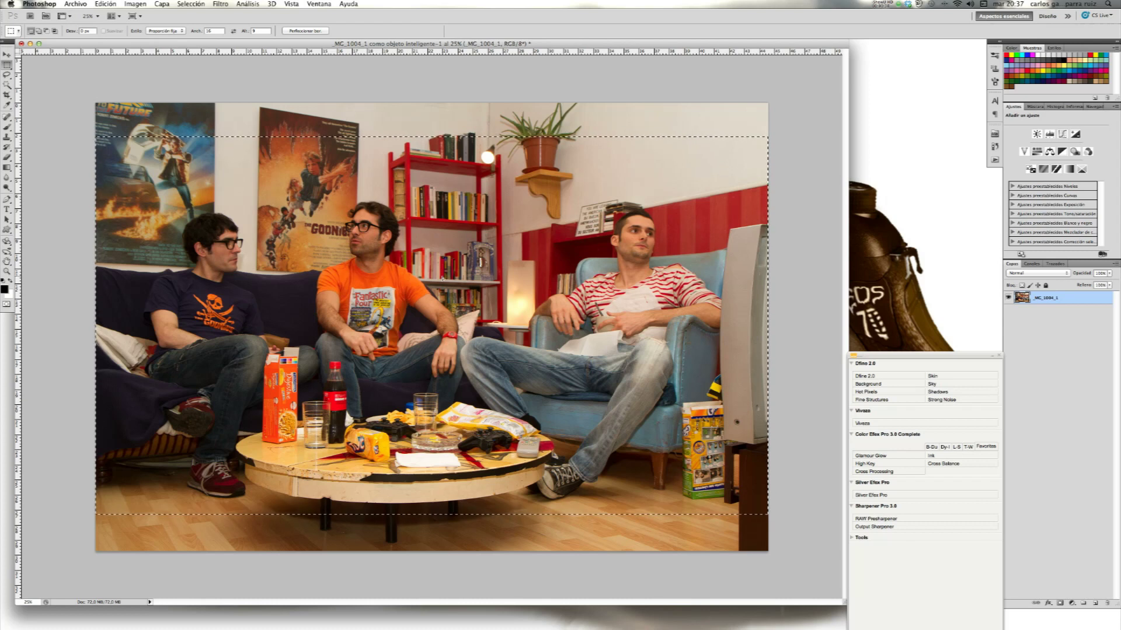
key("Up")
key("Up")
key("Up")
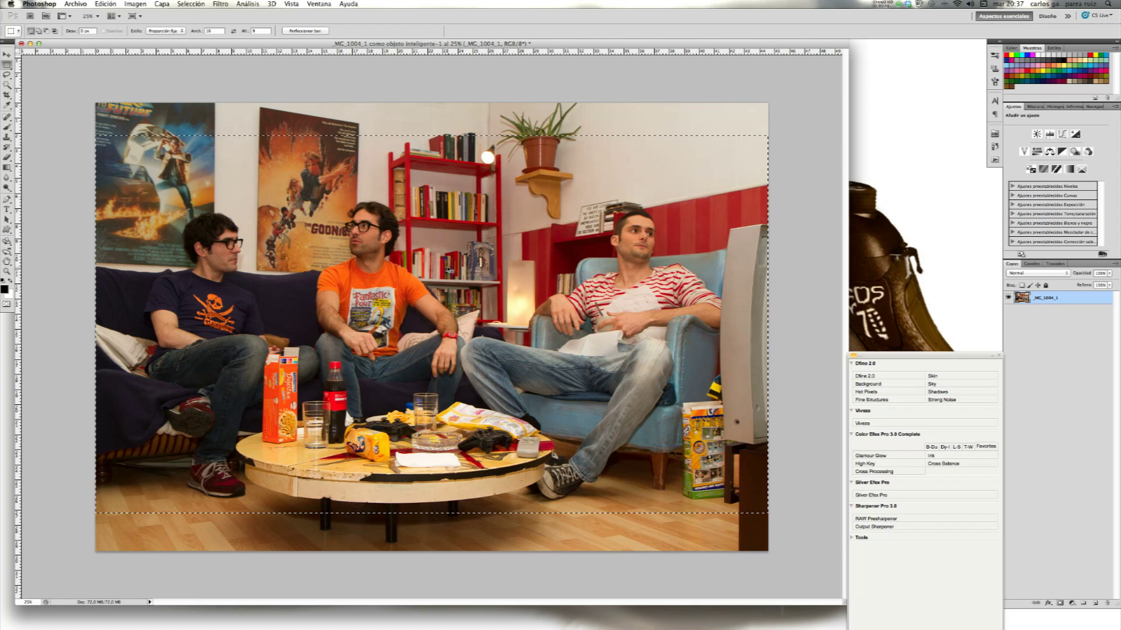
key("ctrl+c")
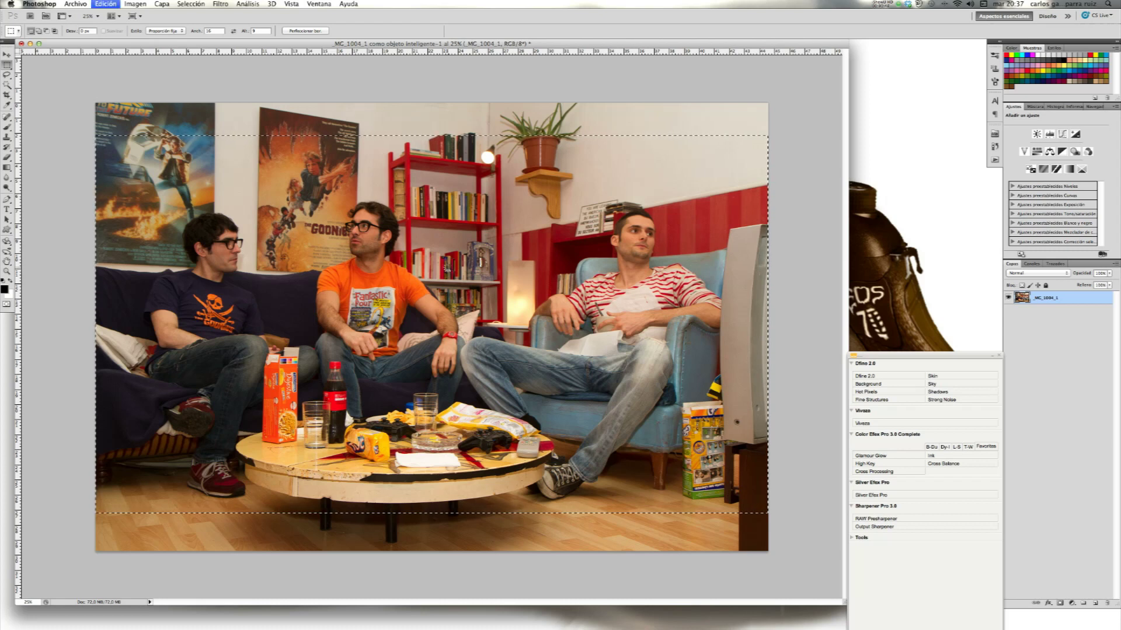
key("ctrl+v")
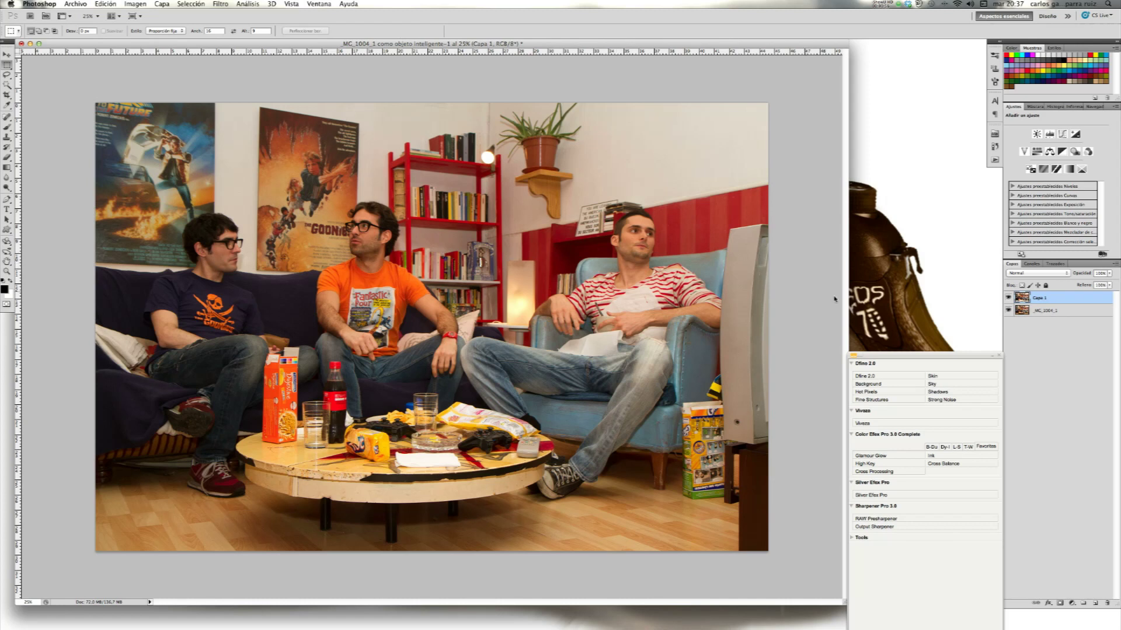
Hide the original photo and fill a new layer beneath Capa 1 with black
left_click(1008, 311)
left_click(1050, 311)
left_click(1095, 604)
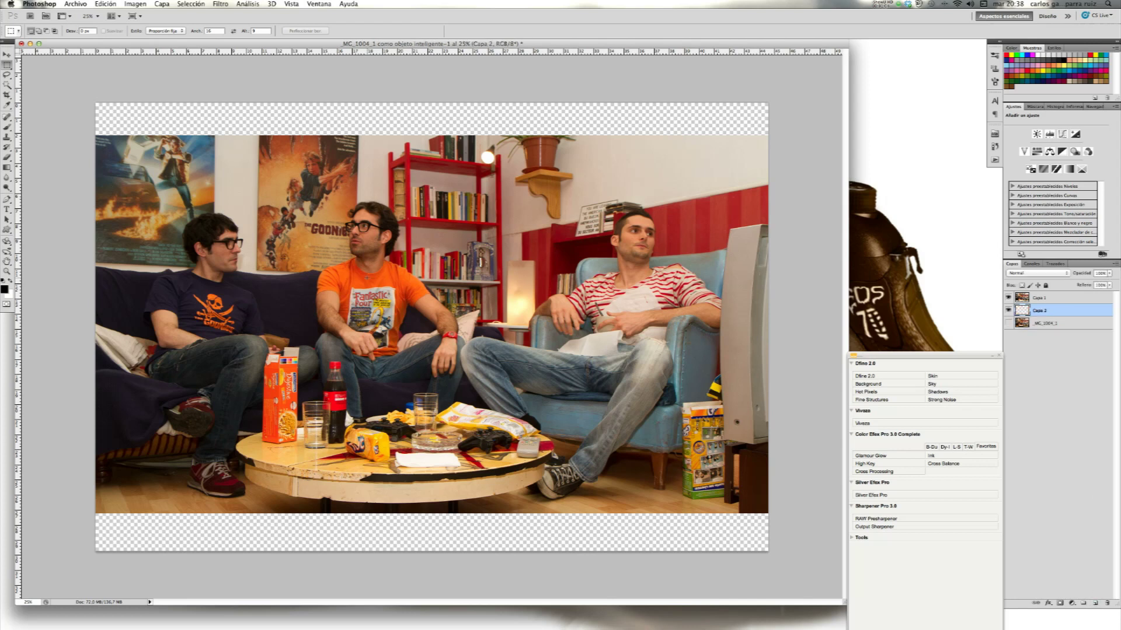
key("shift+F5")
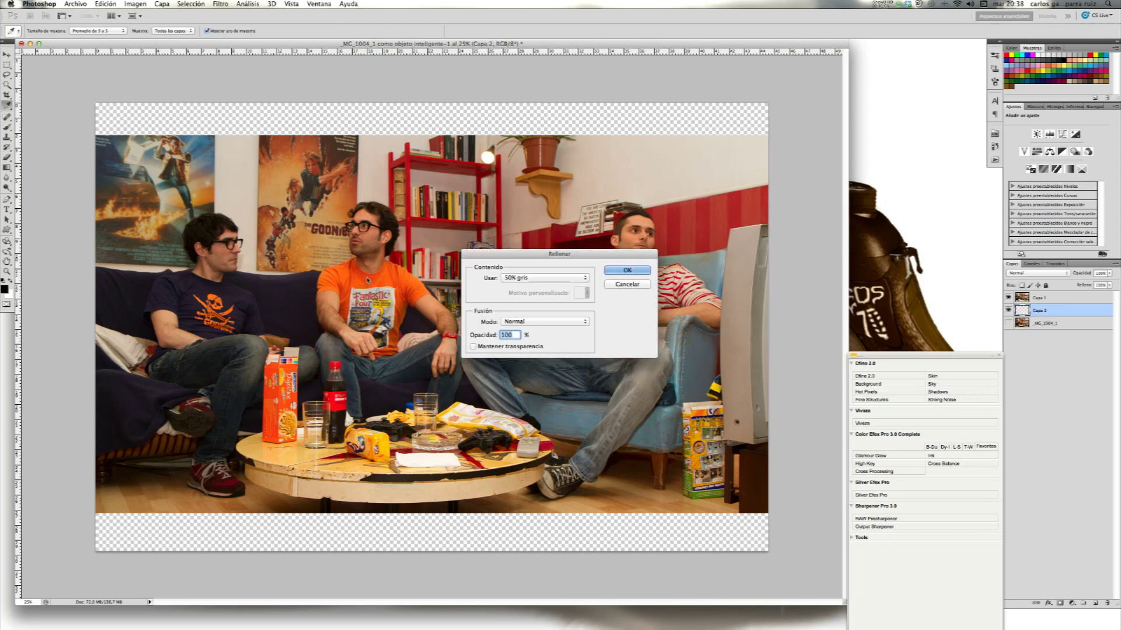
left_click(583, 280)
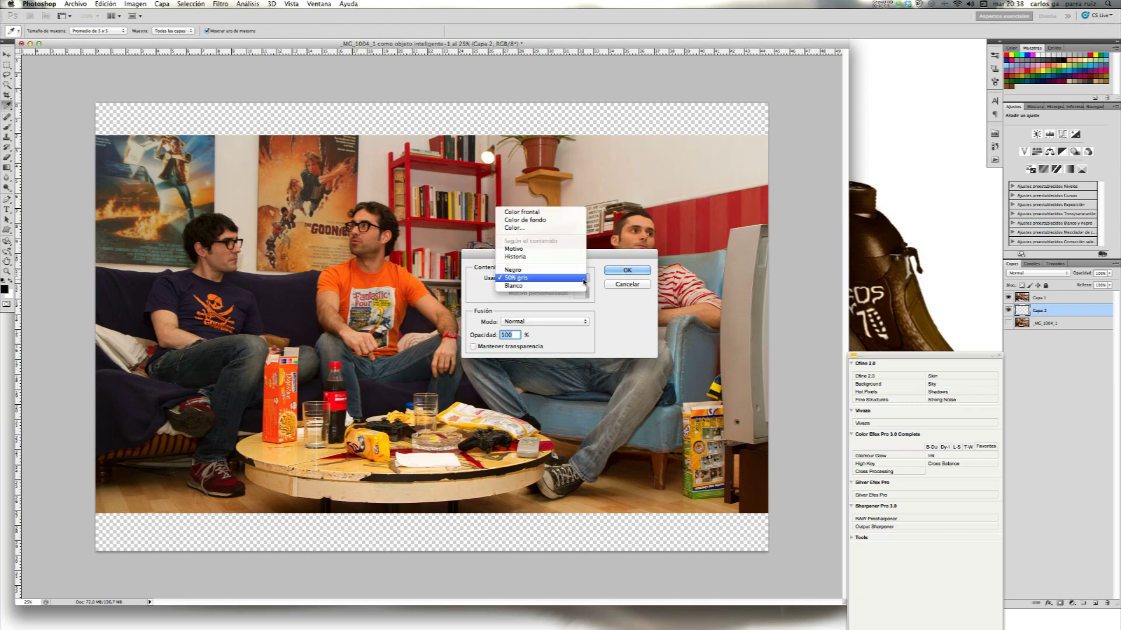
left_click(561, 214)
left_click(627, 270)
key("m")
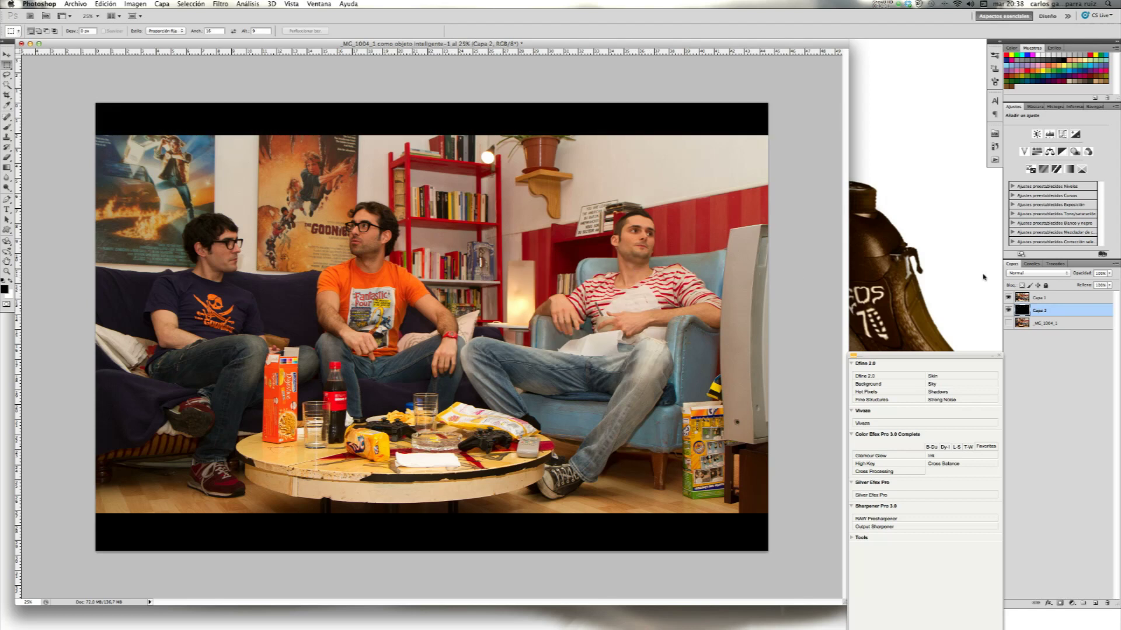
left_click(1070, 298)
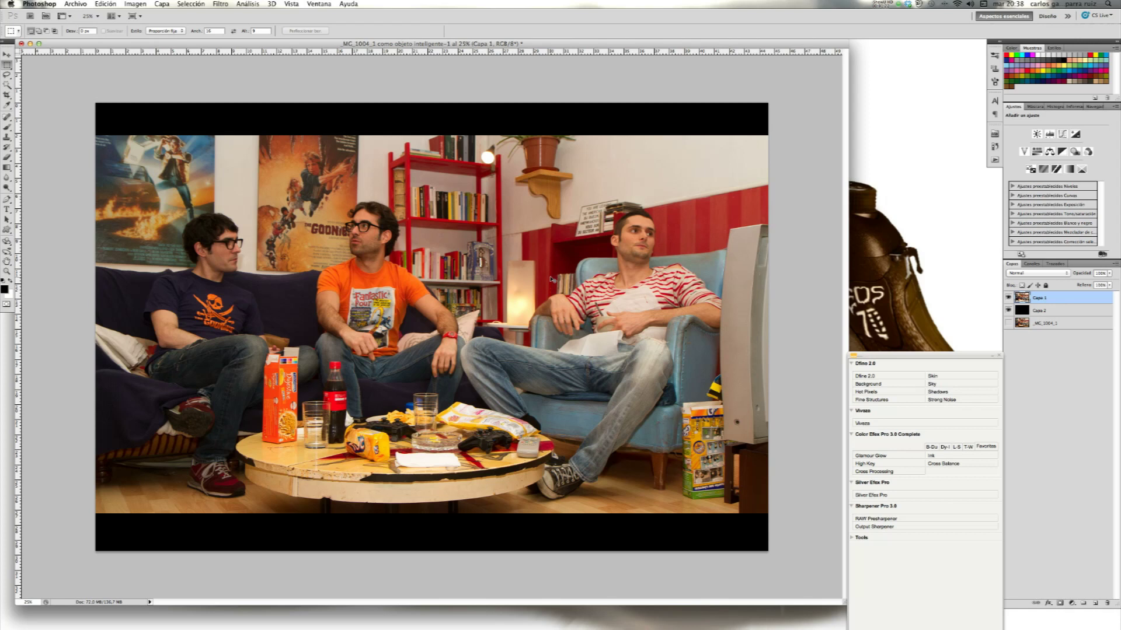
Merge Capa 1 down onto the black-bar layer, leaving a single Capa 2
key("super+e")
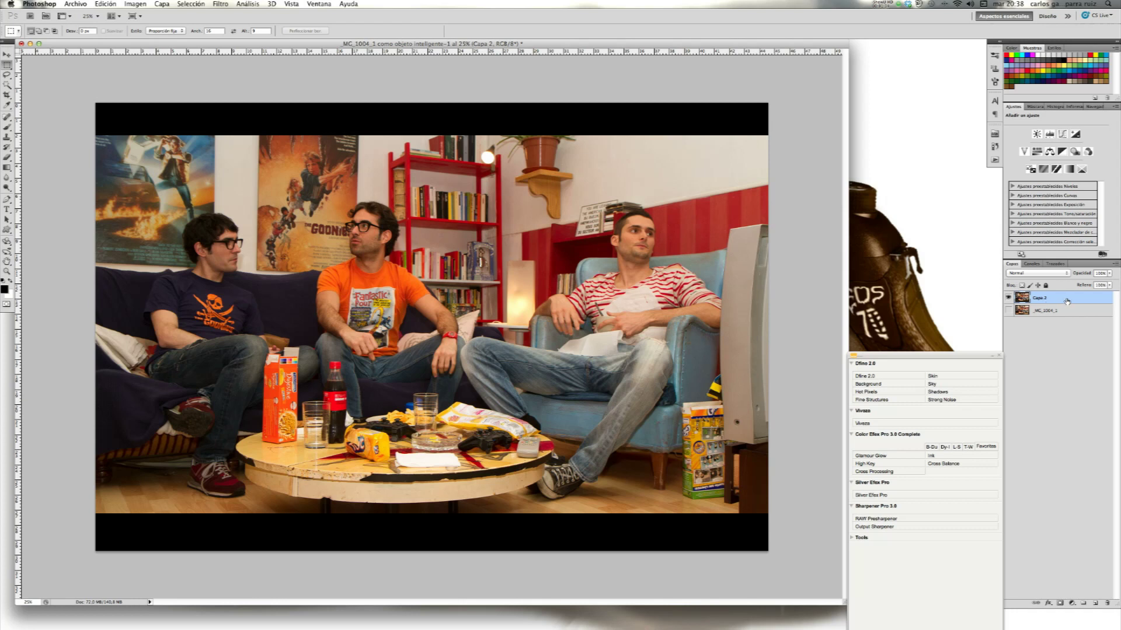
right_click(1066, 301)
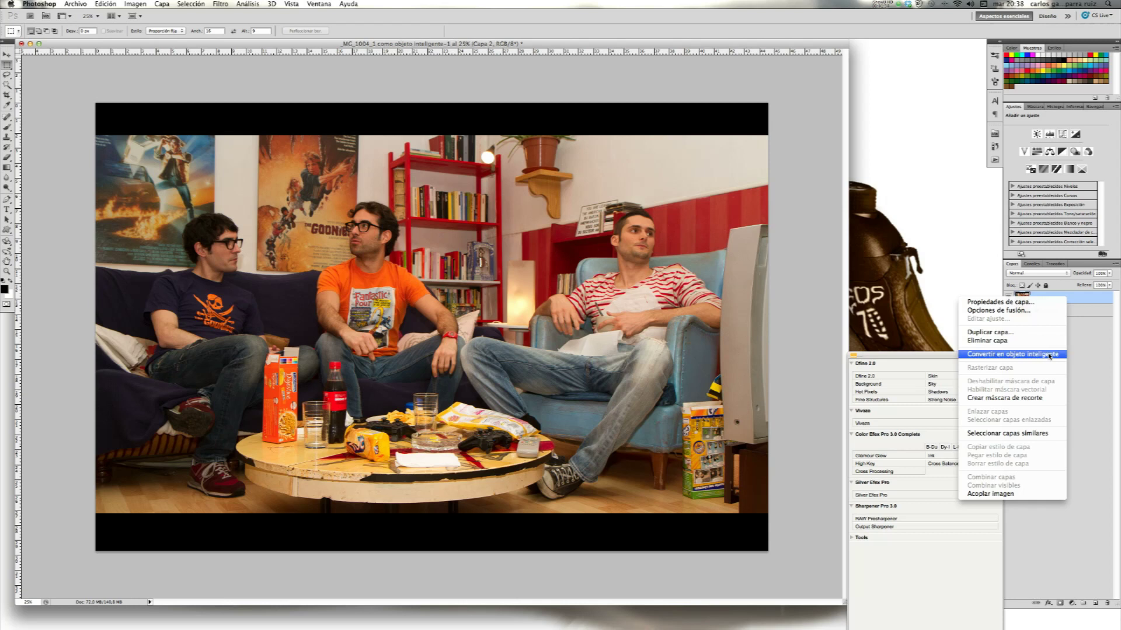
left_click(1078, 299)
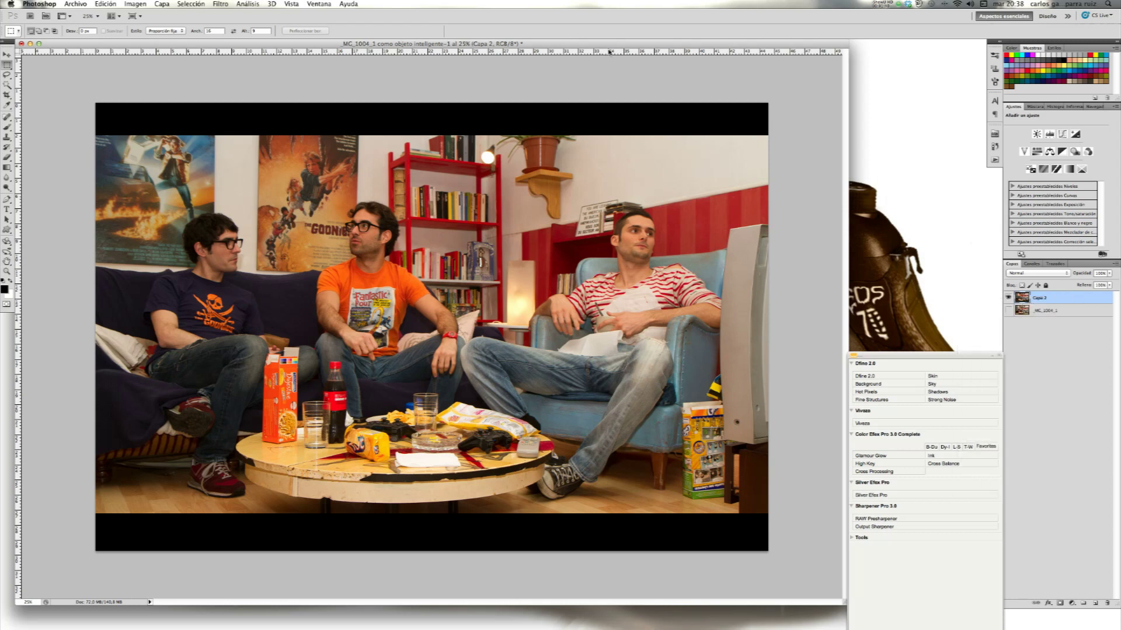
left_click(220, 4)
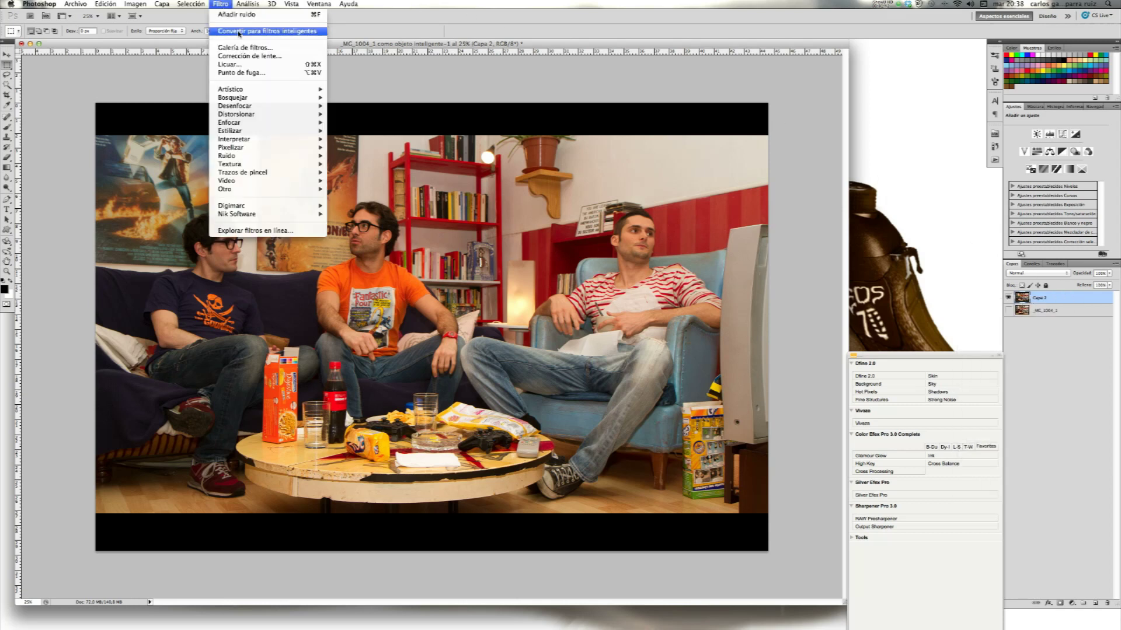
Convert Capa 2 for smart filters and apply Unsharp Mask at 29%, radius 39 px, threshold 0
left_click(293, 33)
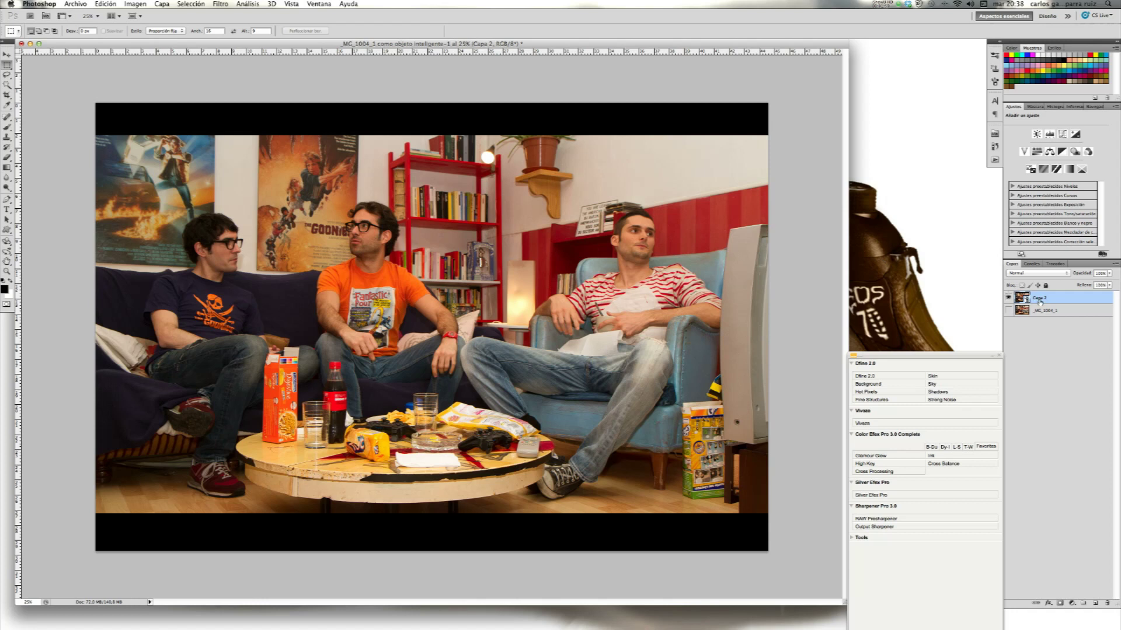
left_click(221, 3)
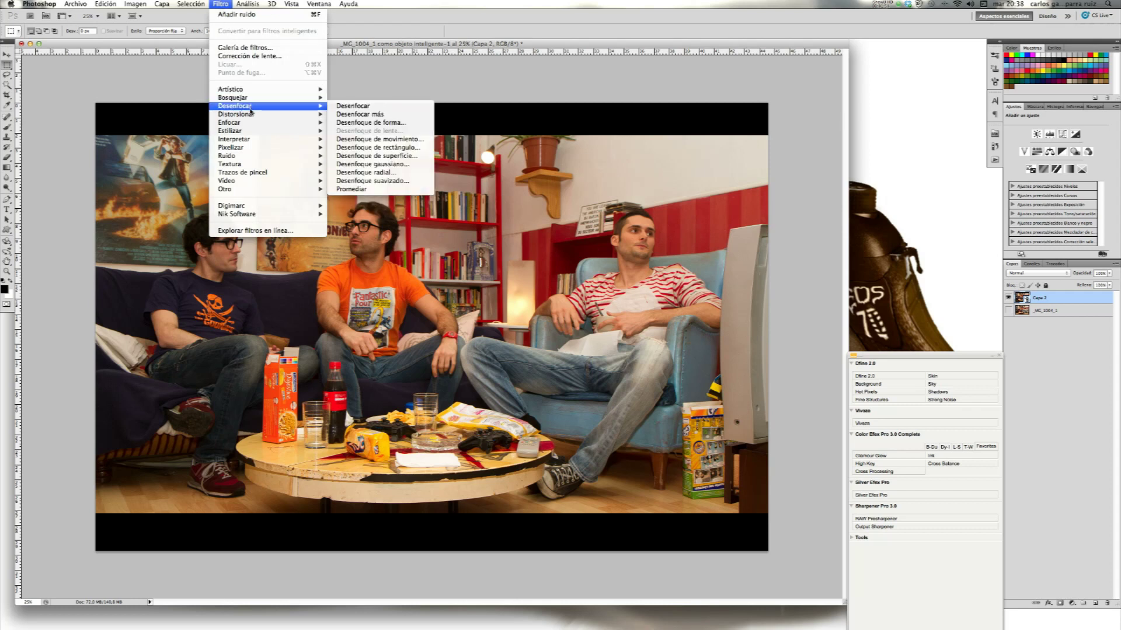
mouse_move(229, 123)
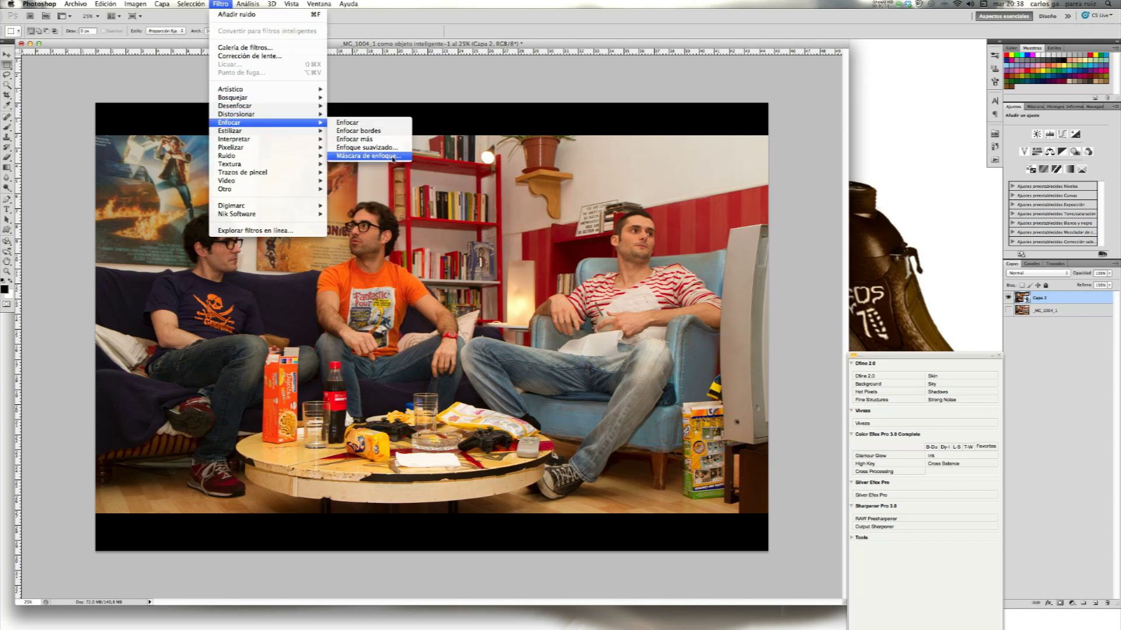
left_click(392, 156)
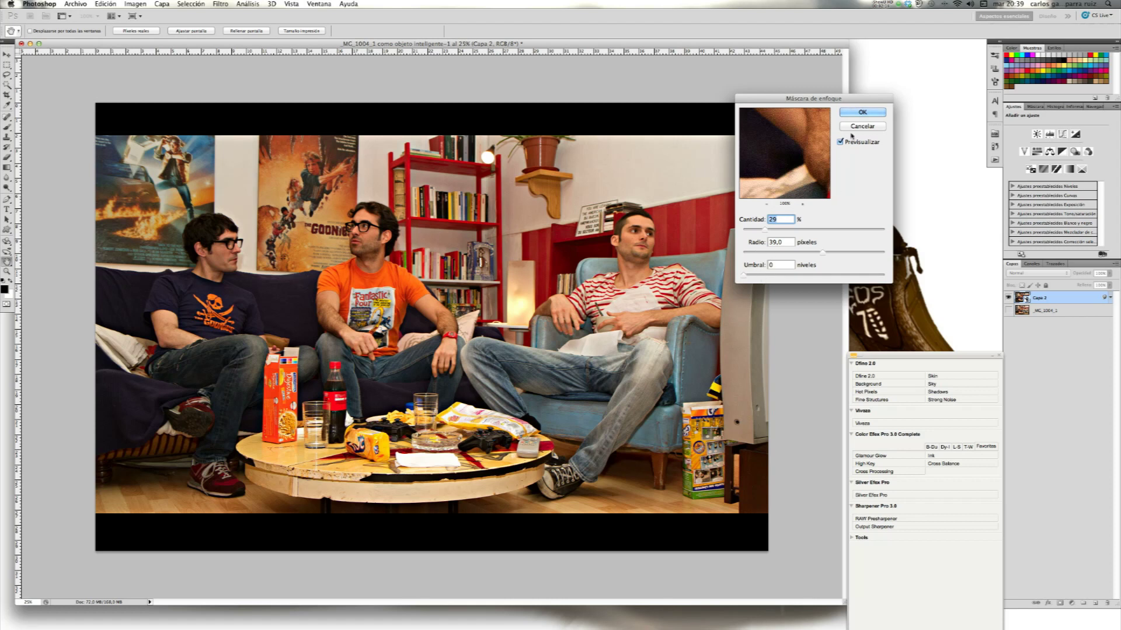
left_click(858, 112)
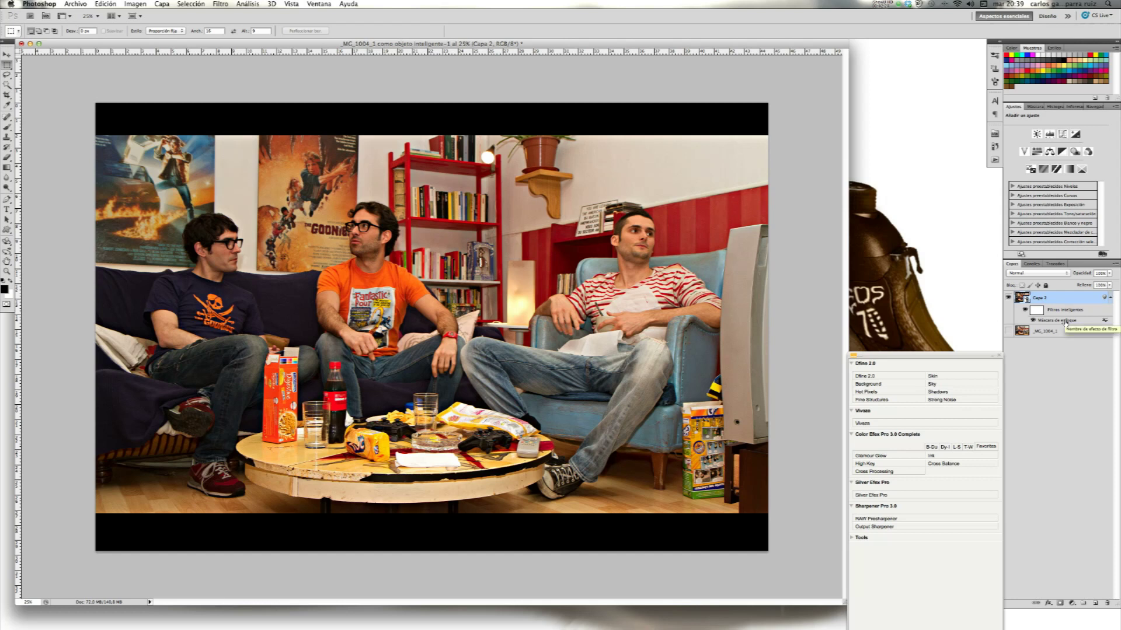
double_click(1065, 320)
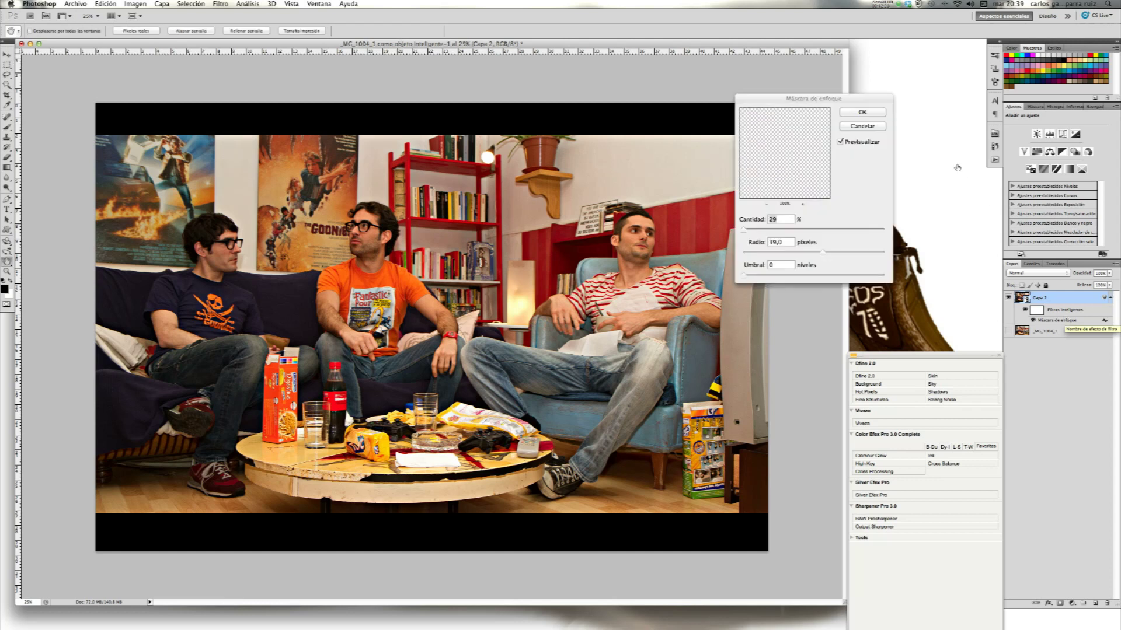
left_click_drag(849, 100, 806, 78)
left_click(819, 91)
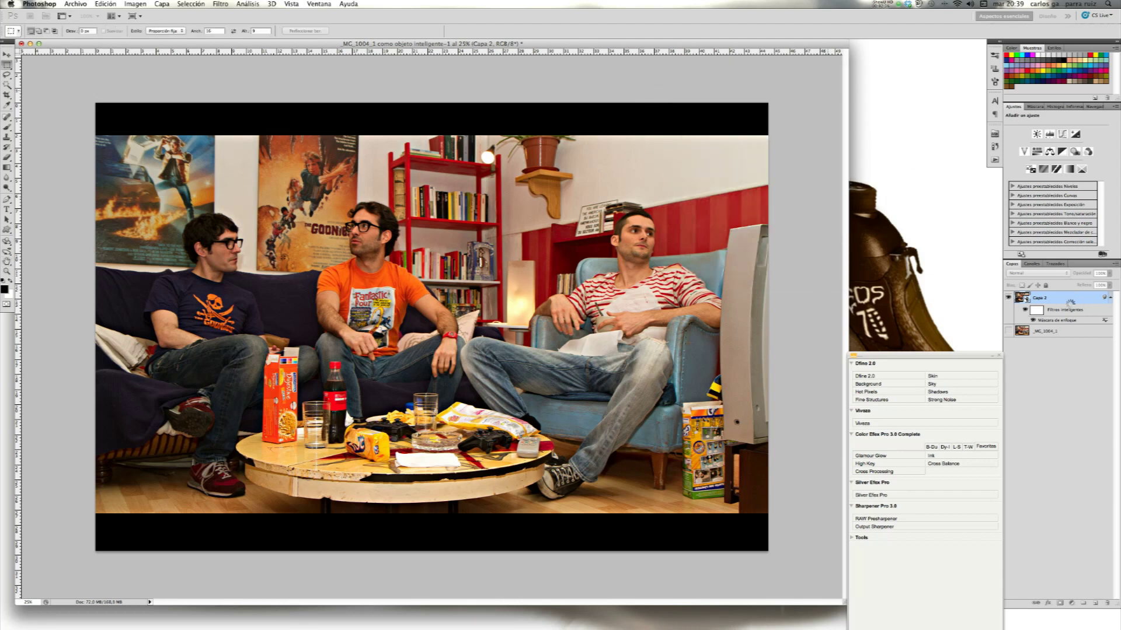
Add a new top layer filled with 50% gray
left_click(1095, 603)
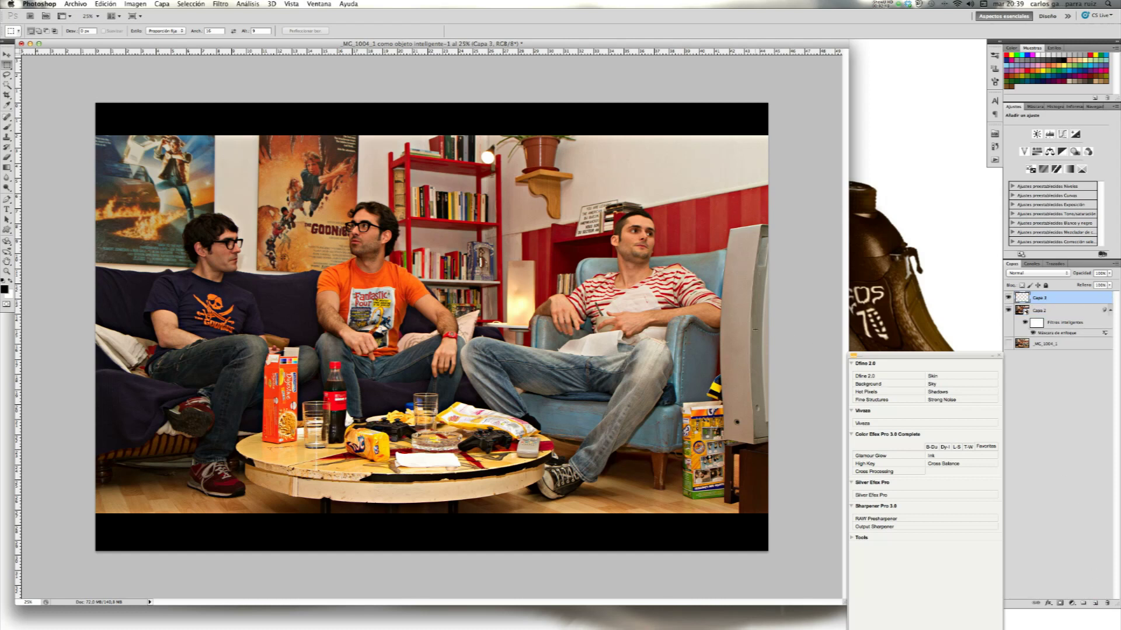
key("shift+F5")
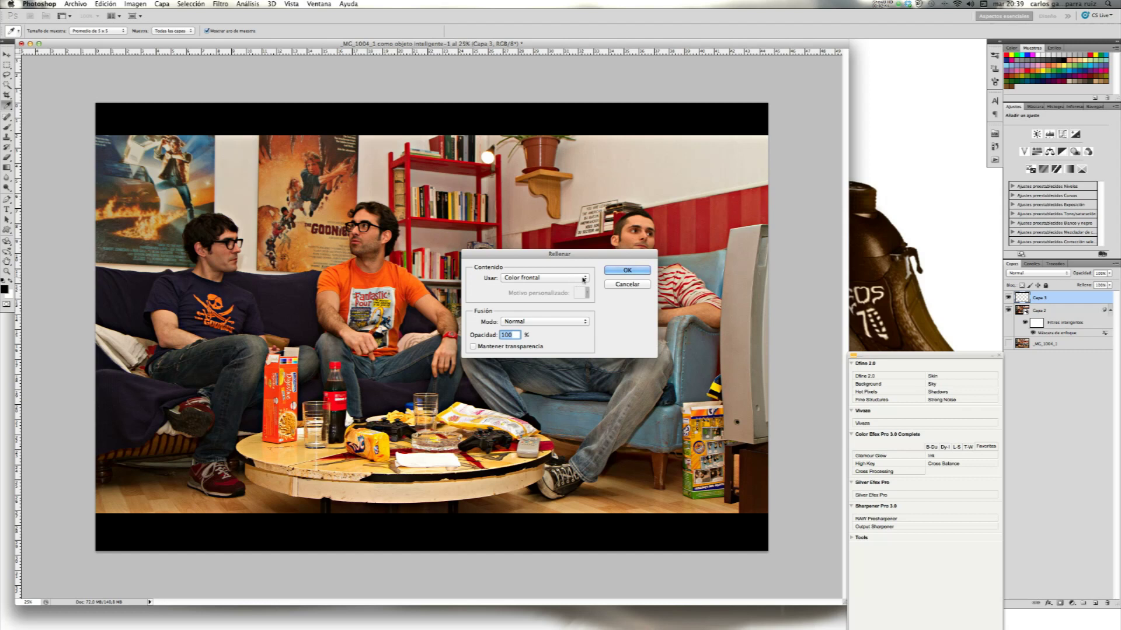
left_click(584, 278)
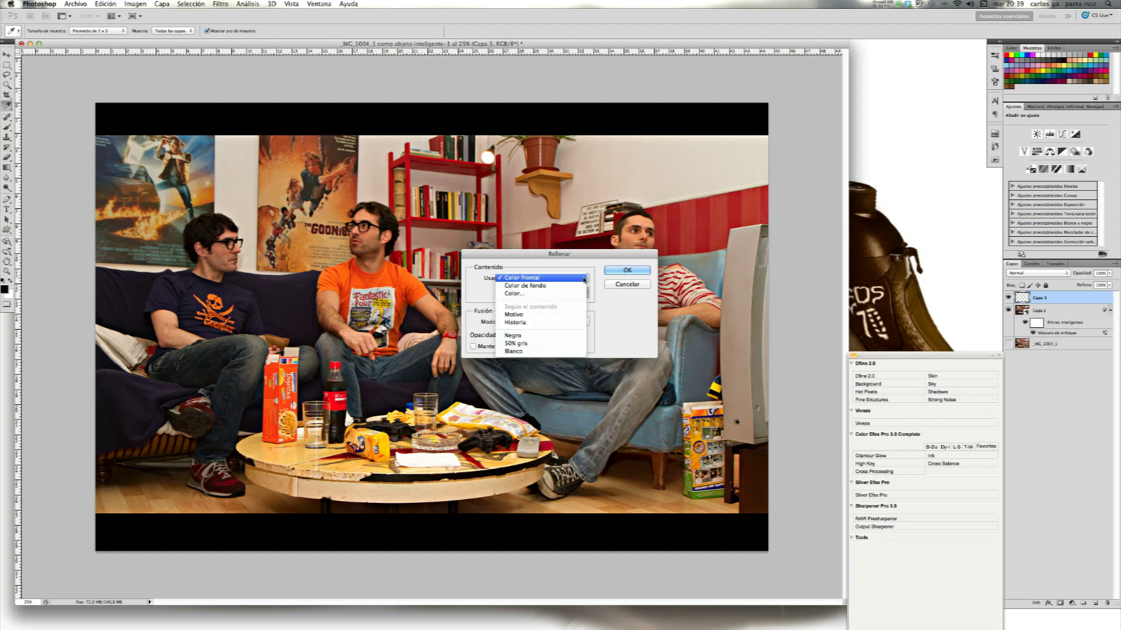
left_click(564, 345)
left_click(627, 270)
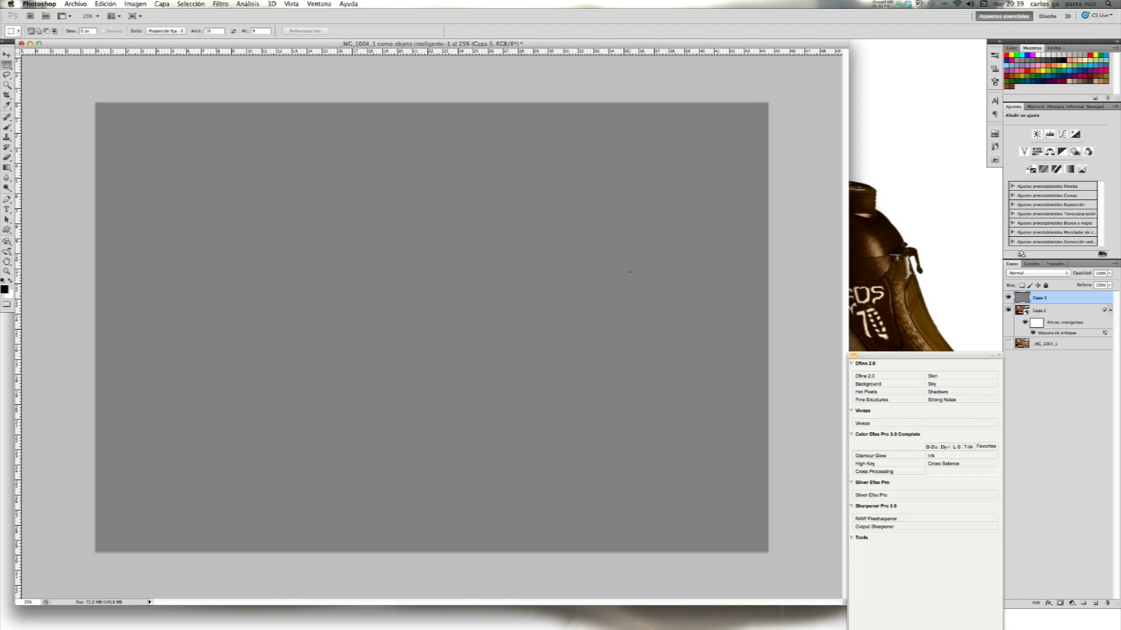
Add noise to the gray layer and set its blend mode to Luz suave
left_click(221, 4)
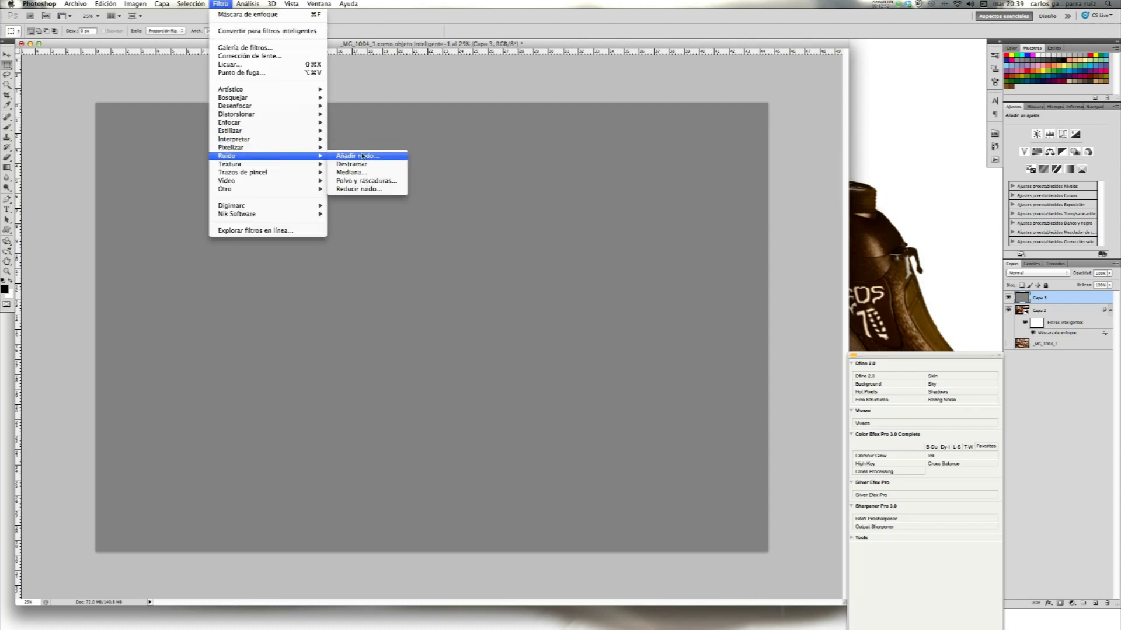
left_click(361, 154)
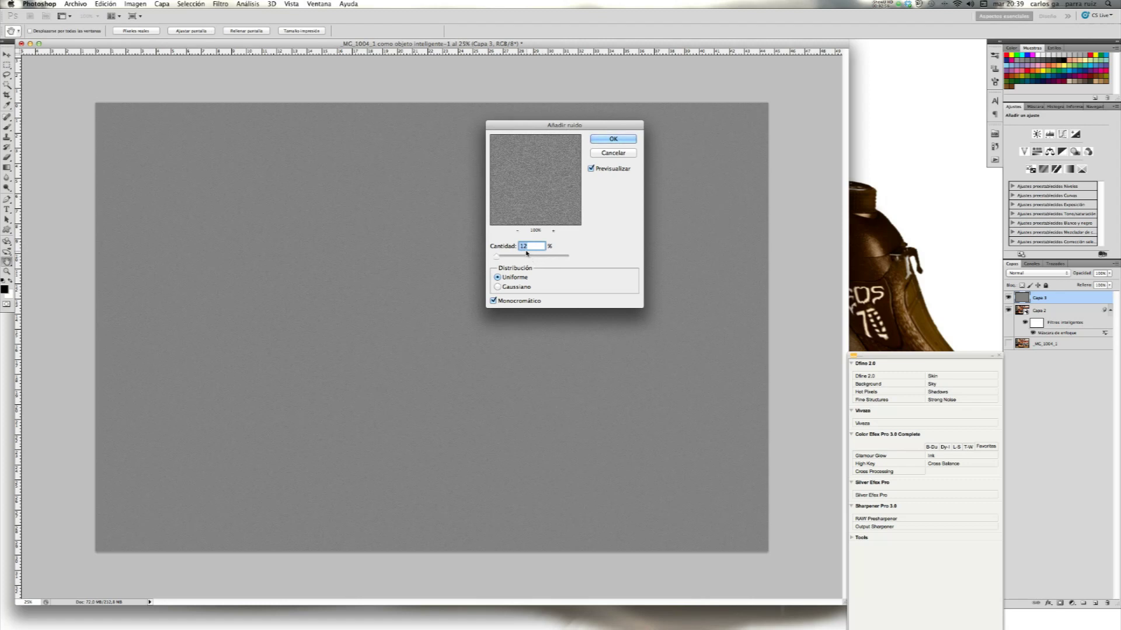
left_click(632, 137)
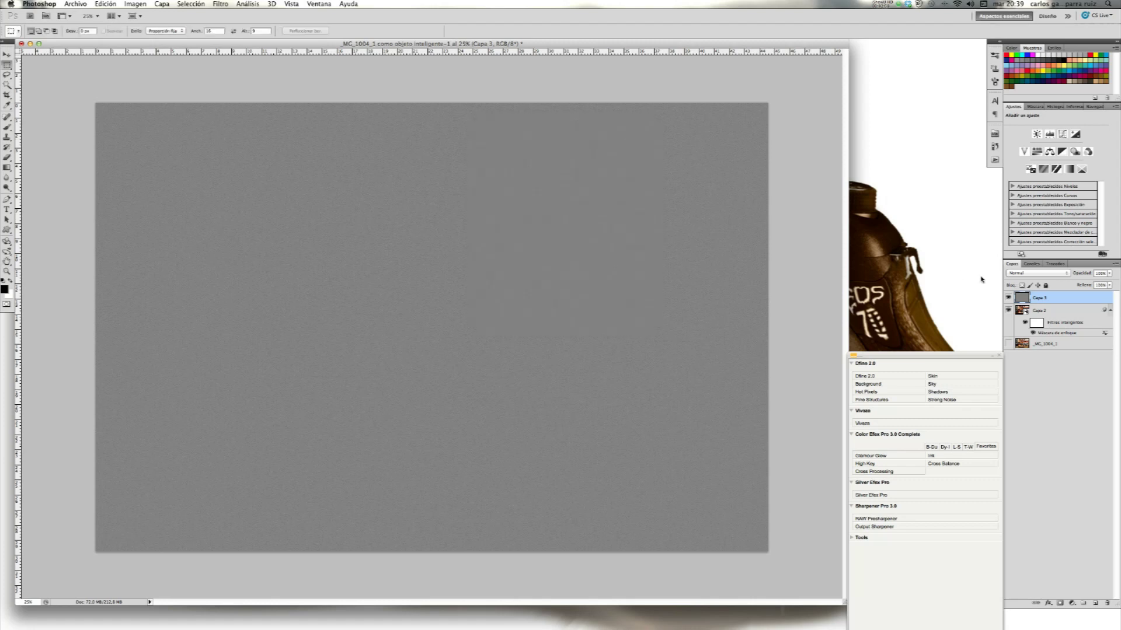
left_click(1054, 277)
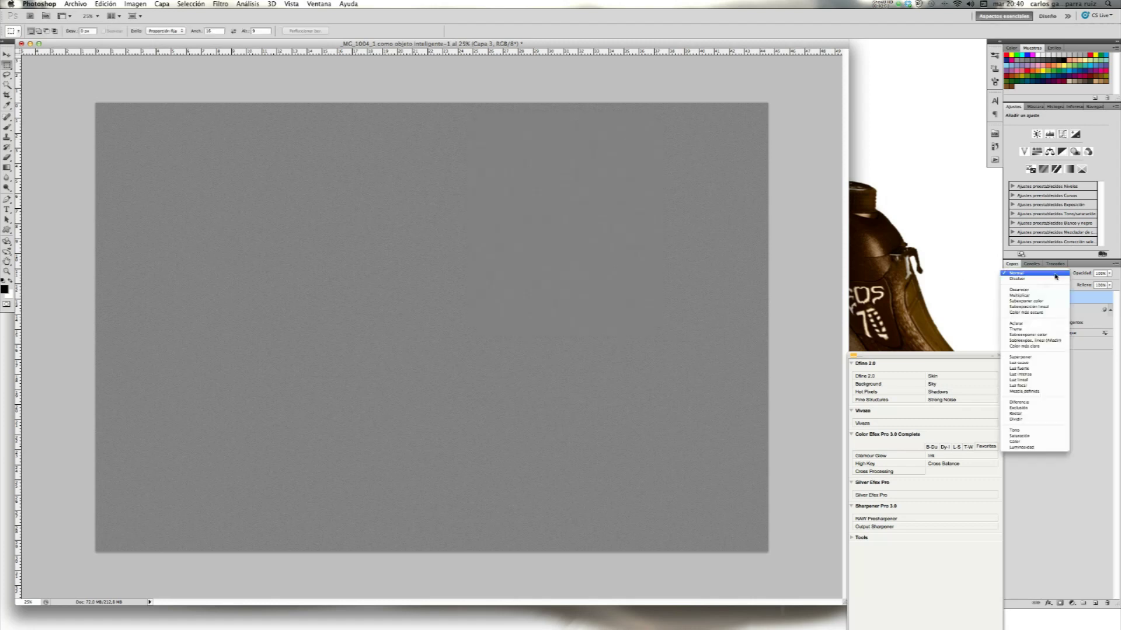
left_click(1039, 363)
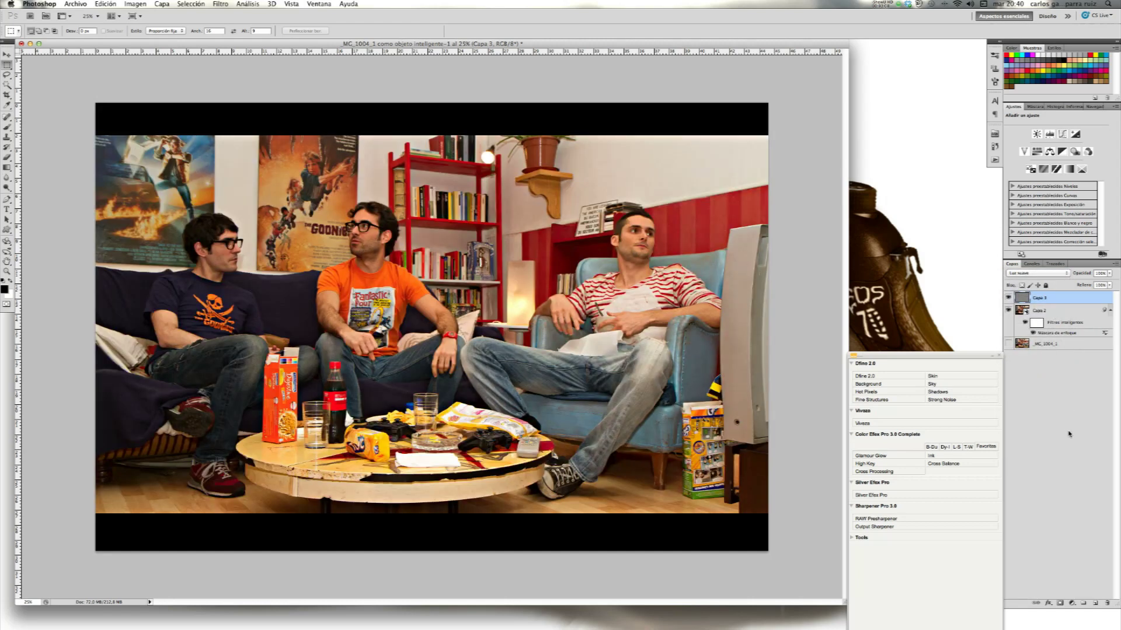
left_click(1072, 602)
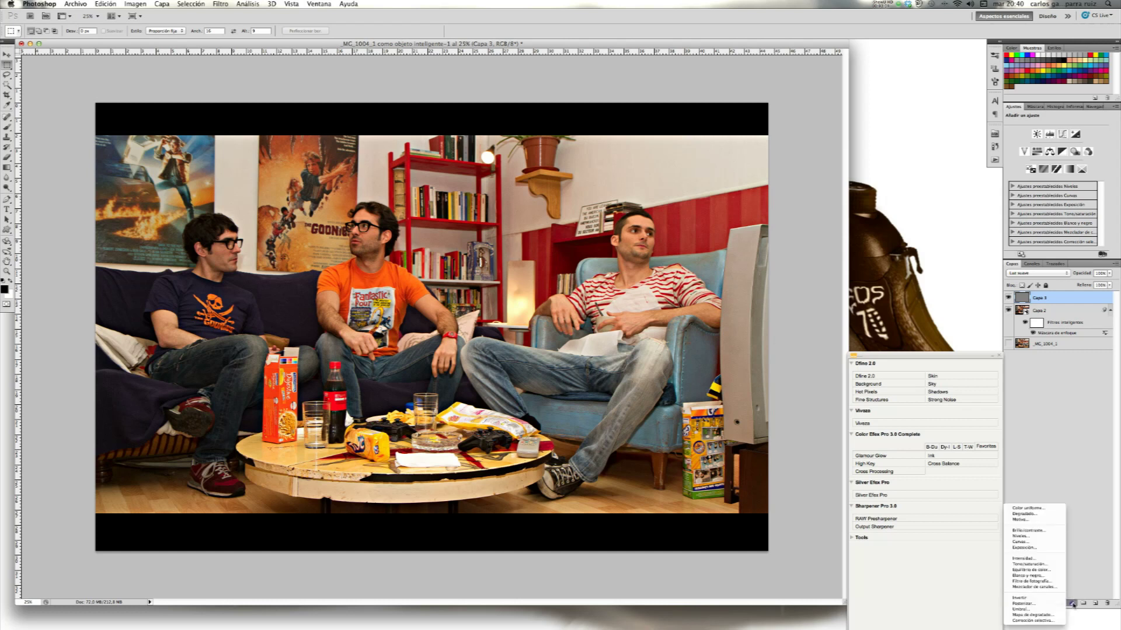
Add a Tono/saturación layer in Luz suave mode, colorized with saturation 15
left_click(1045, 565)
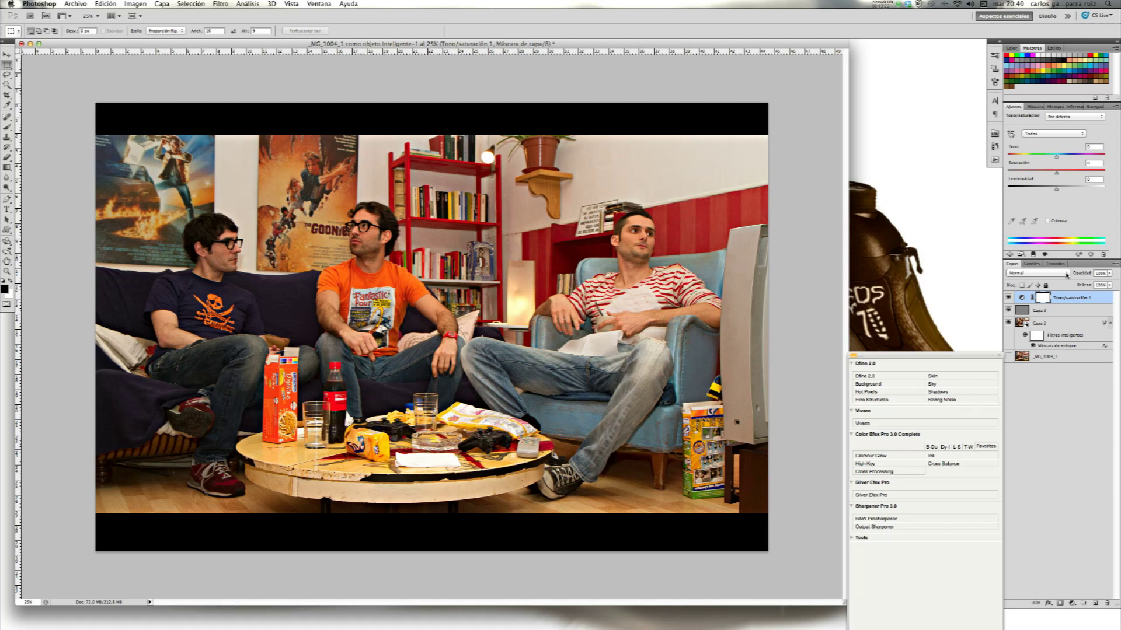
left_click(1065, 274)
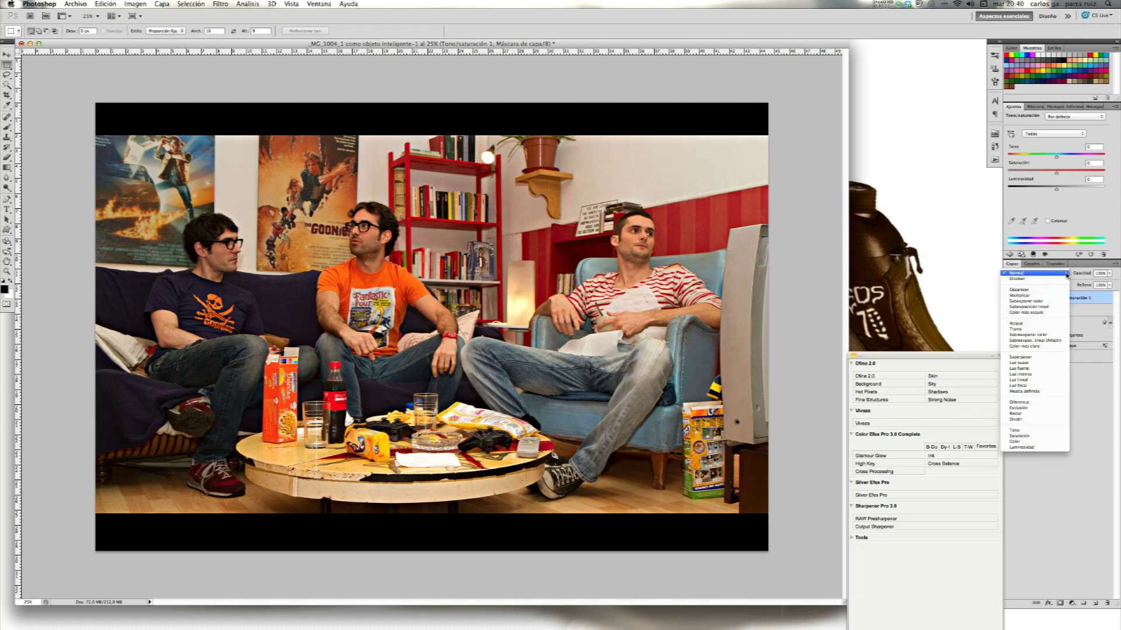
left_click(1049, 363)
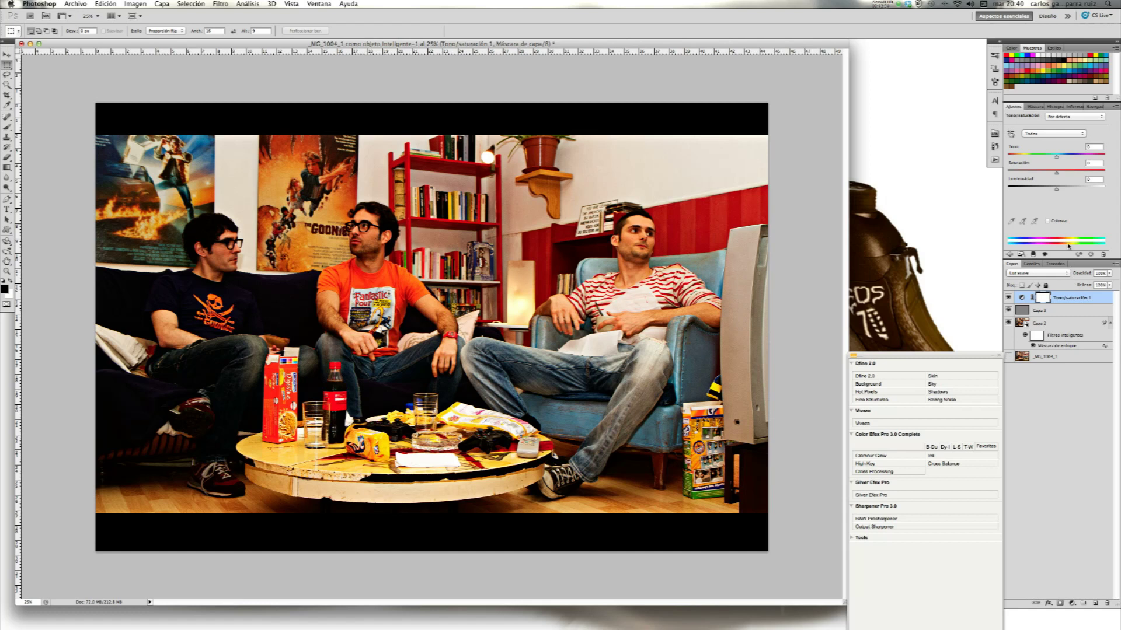
left_click(1048, 221)
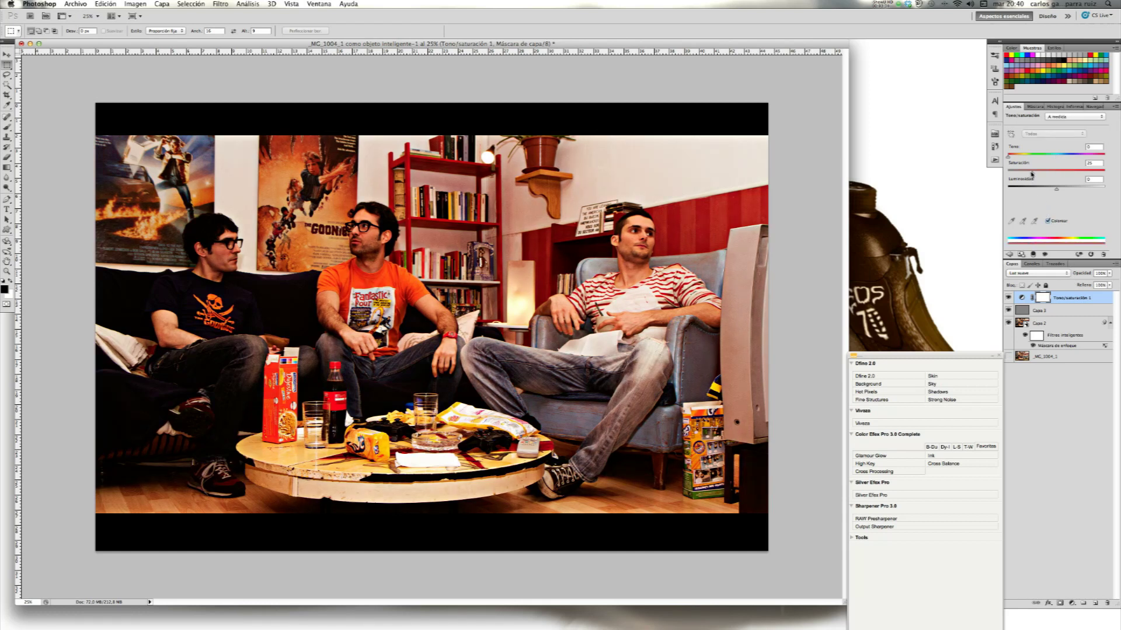
left_click_drag(1032, 174, 1018, 174)
left_click_drag(1019, 173, 1022, 174)
left_click(1066, 313)
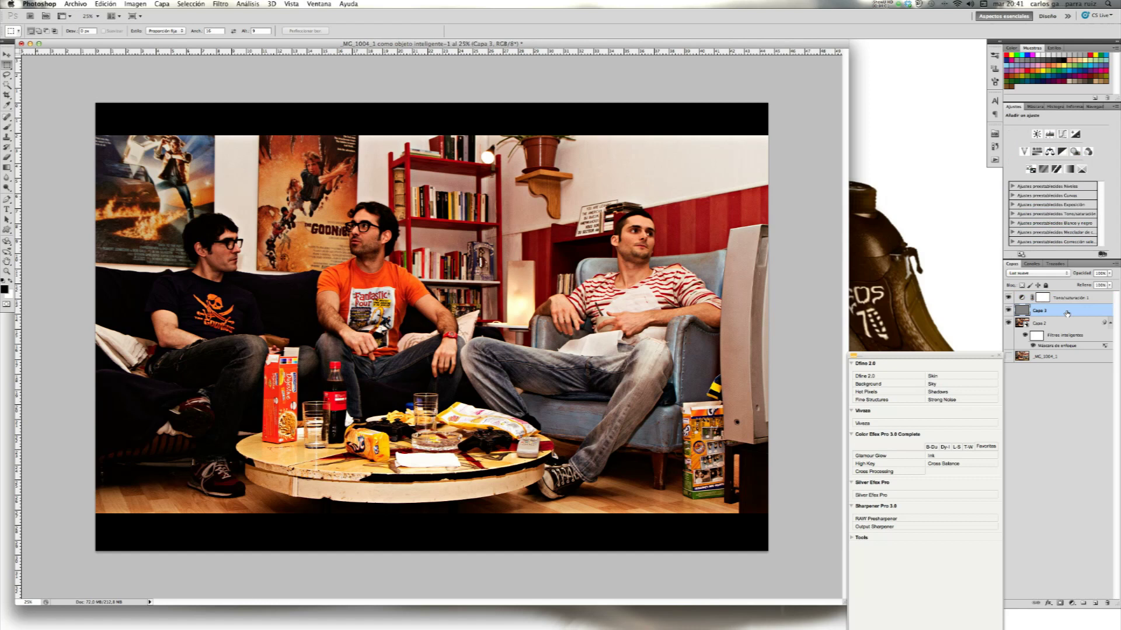
Add a Niveles adjustment with output levels set to 5 and 223
left_click(1074, 604)
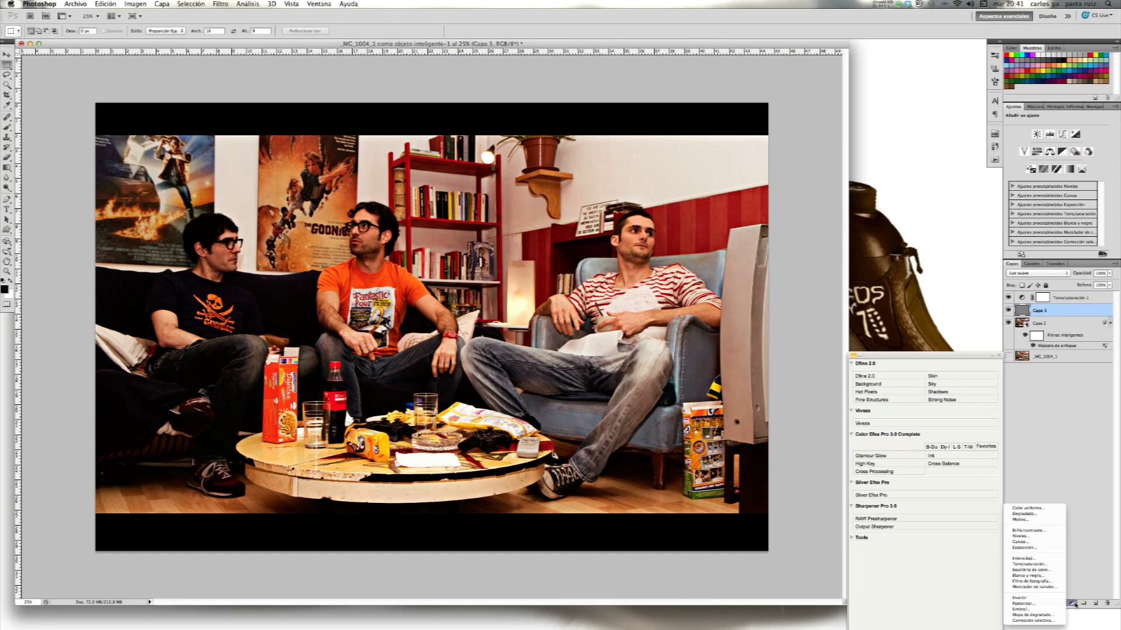
left_click(1042, 536)
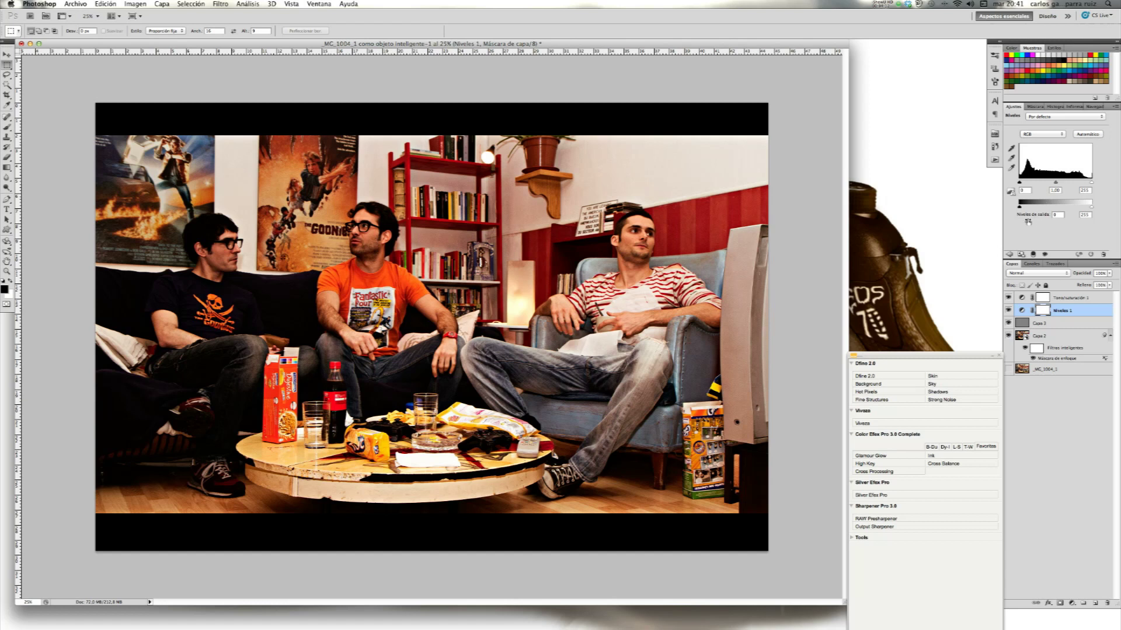
left_click_drag(1019, 207, 1025, 209)
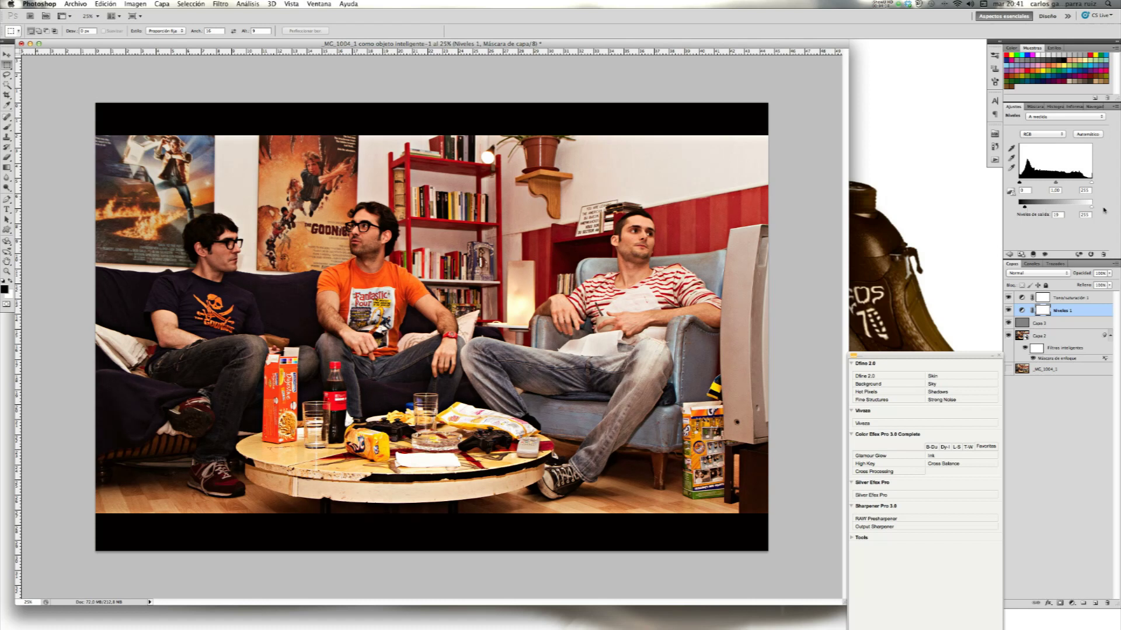
left_click_drag(1091, 207, 1084, 209)
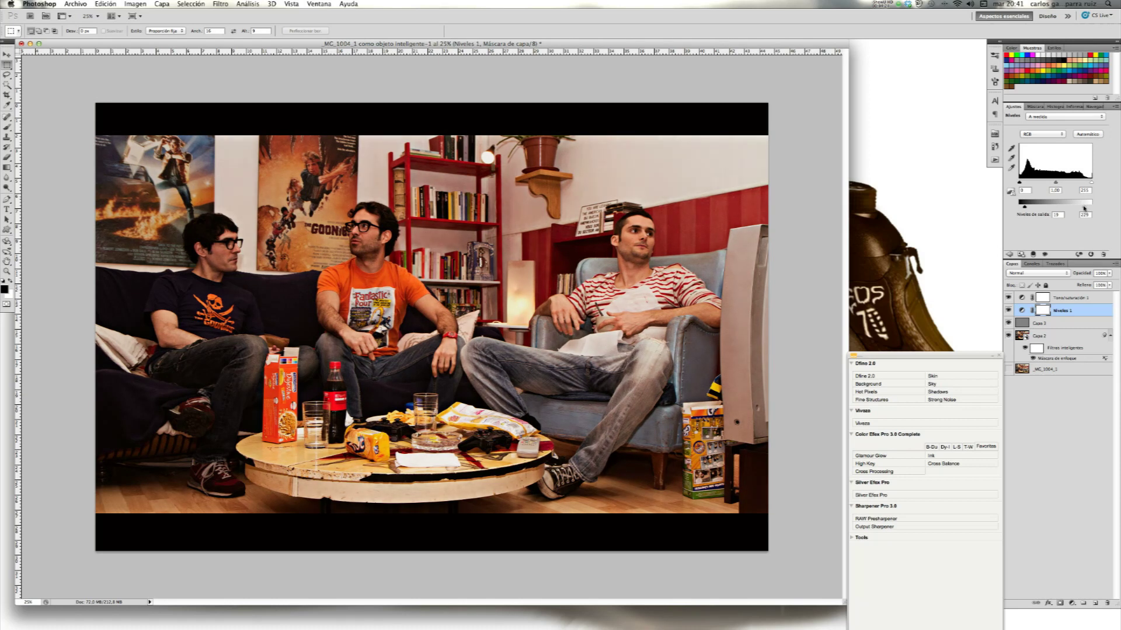
left_click(1092, 299)
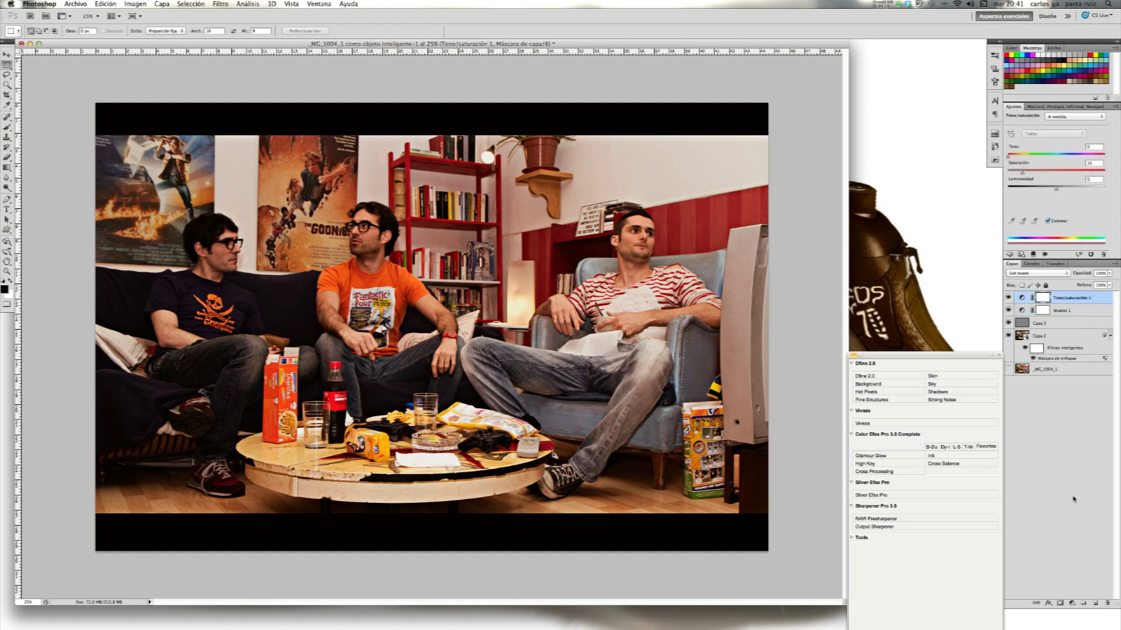
Add Tono/saturación 2 on top with saturation lowered to -40
left_click(1072, 604)
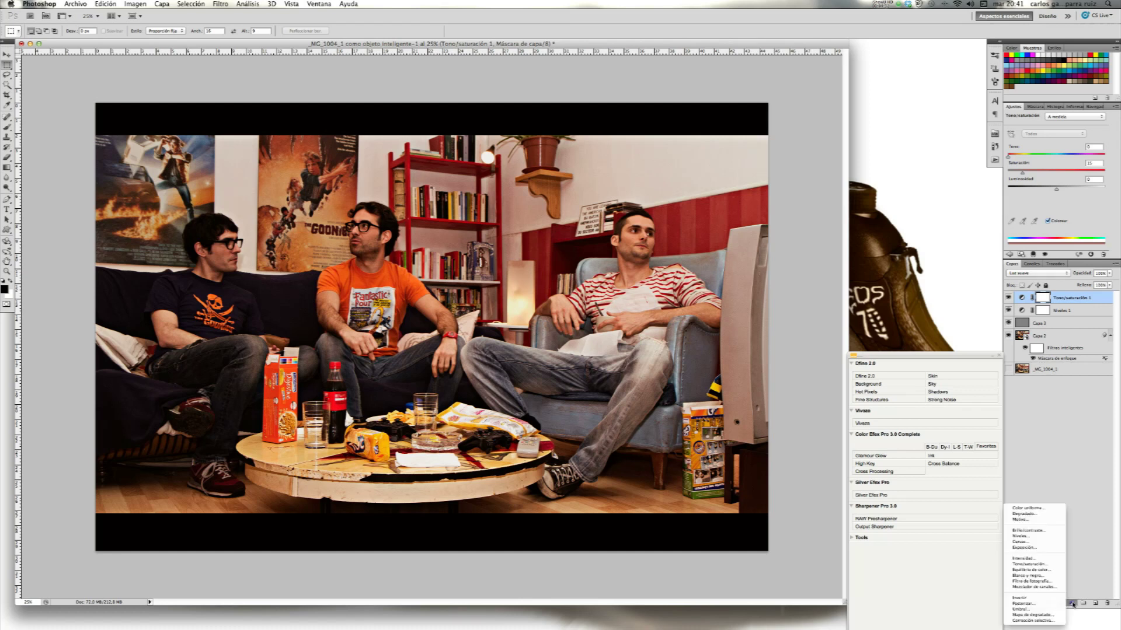
left_click(1052, 565)
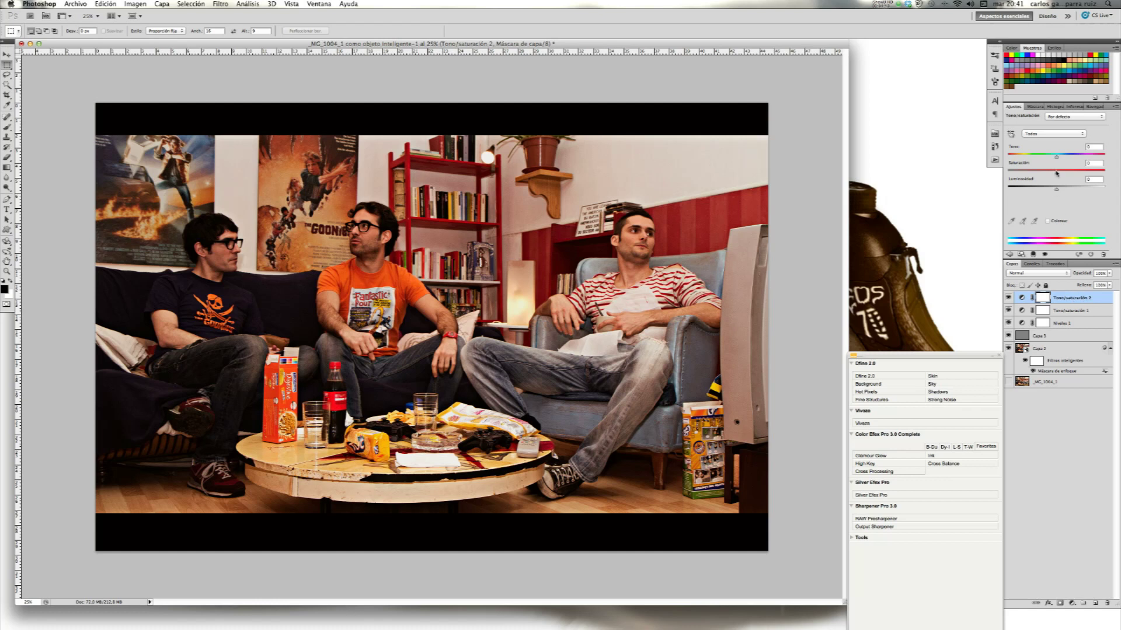
left_click_drag(1057, 174, 1041, 175)
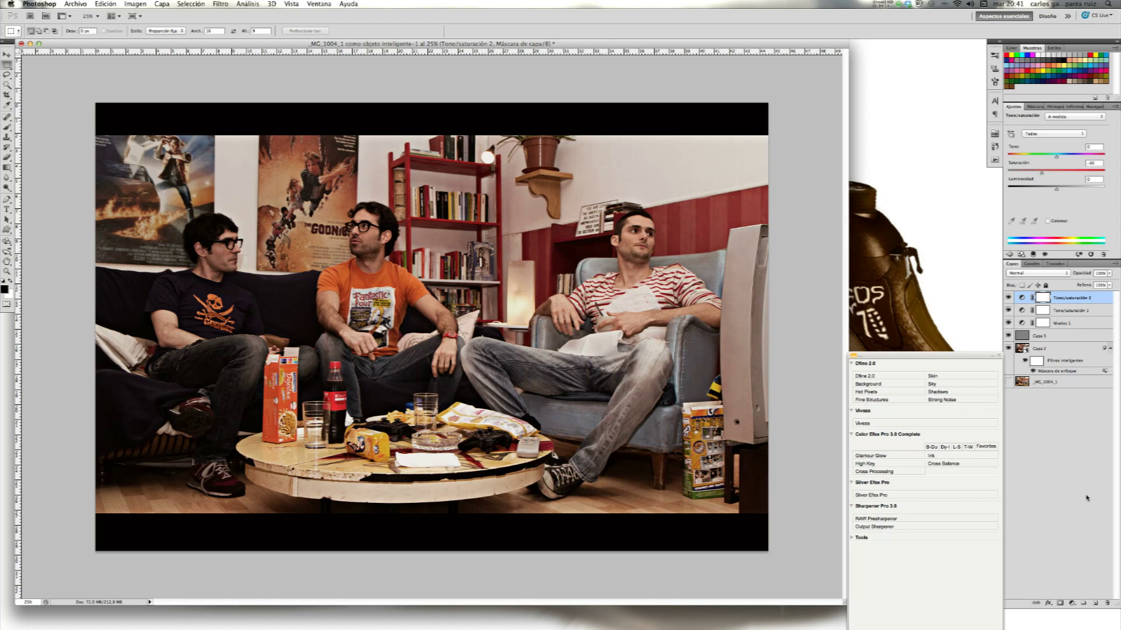
left_click(1072, 603)
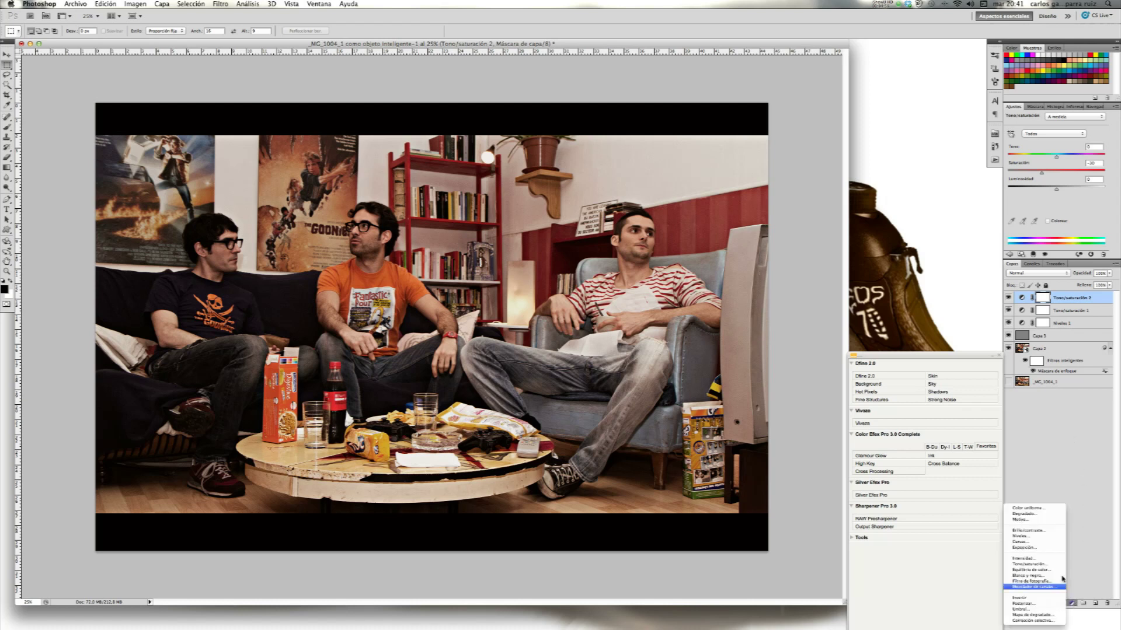
Add a Color uniforme fill layer in dark brown #3d3632
left_click(1049, 509)
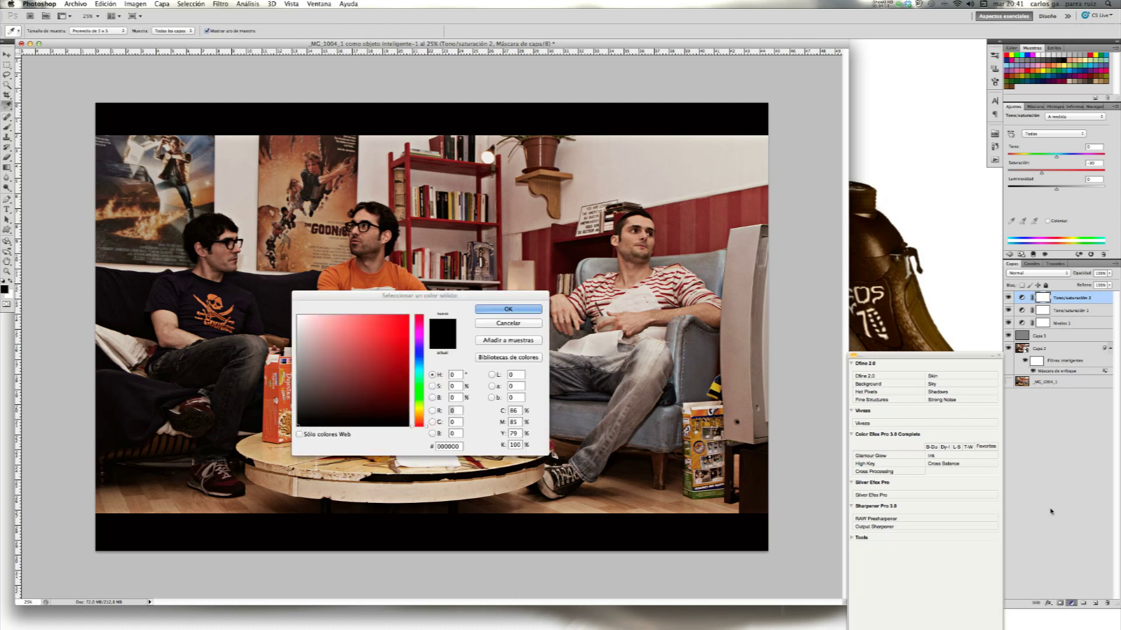
left_click(458, 447)
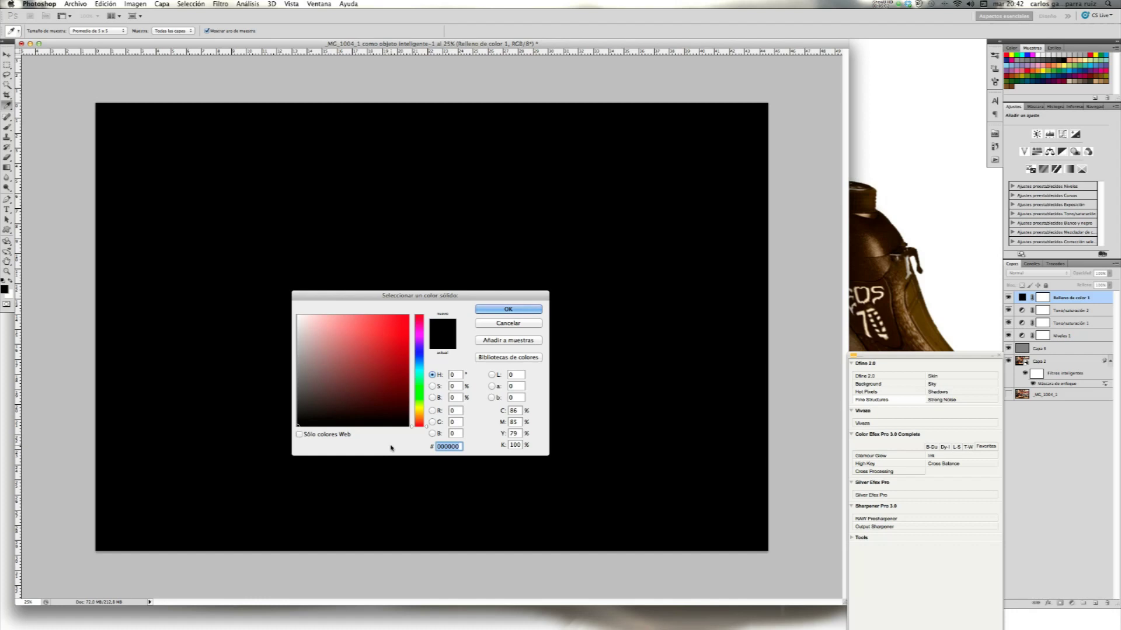
type("3d3")
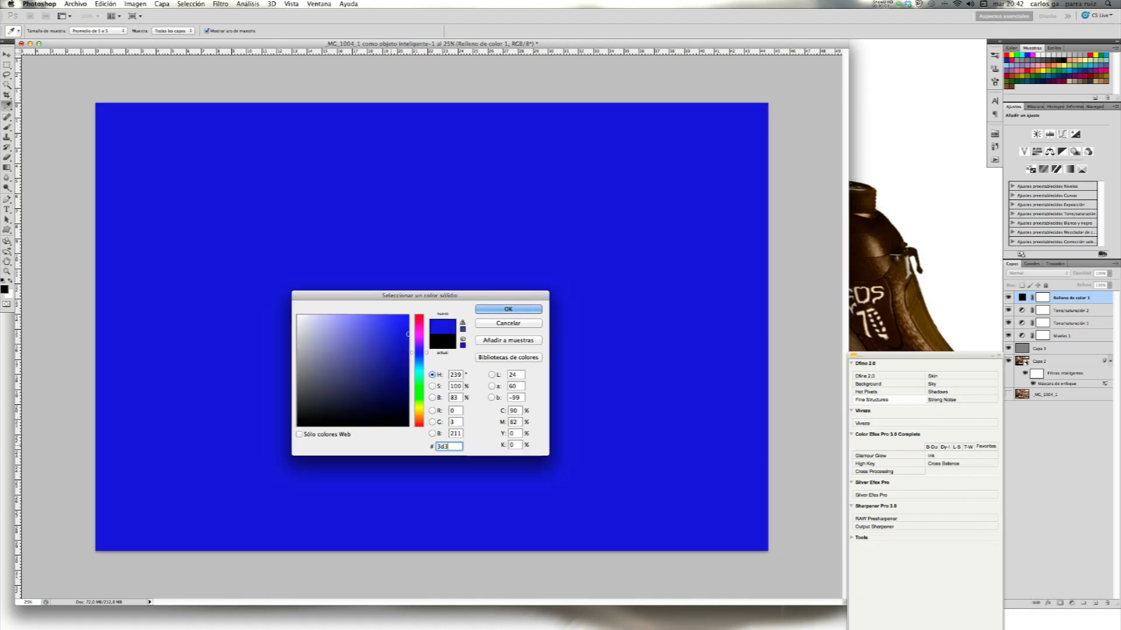
type("632")
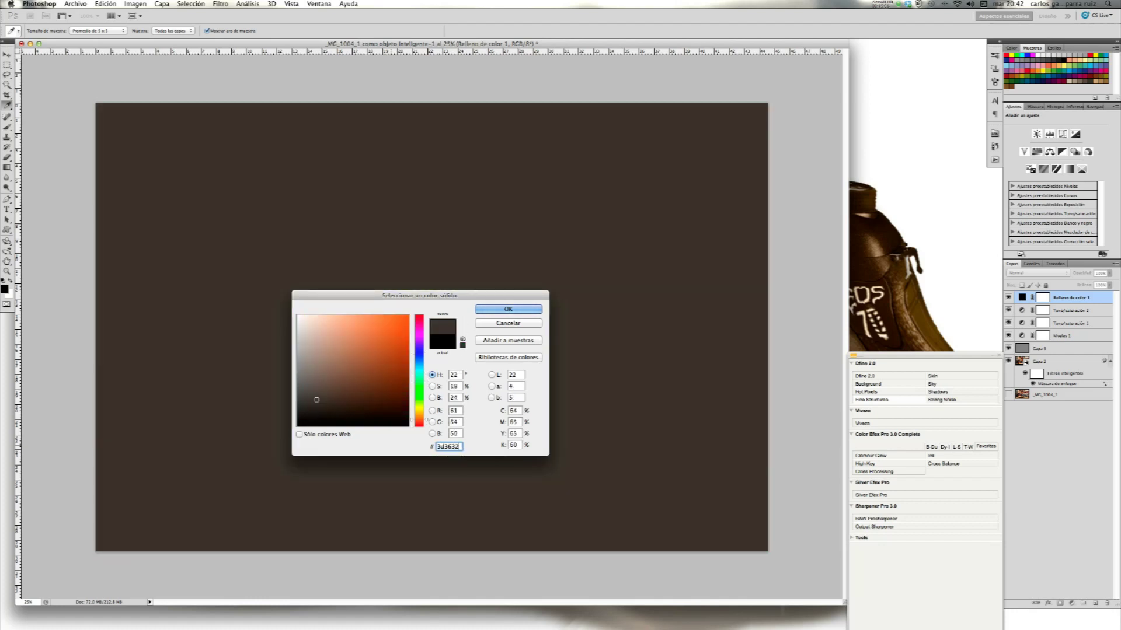
left_click(508, 309)
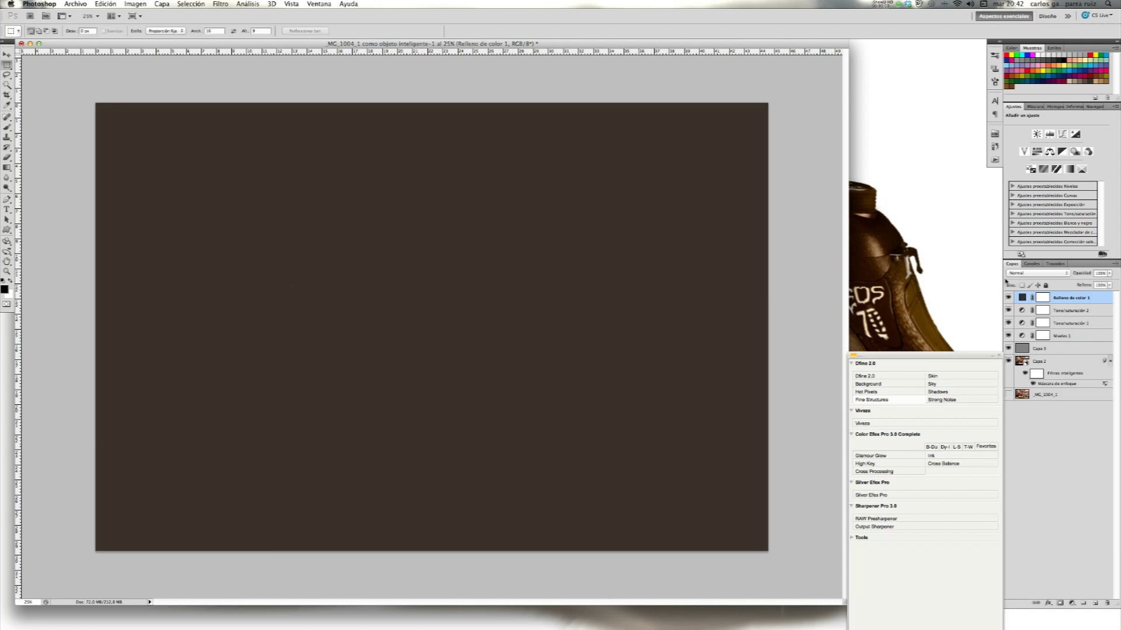
left_click(1037, 273)
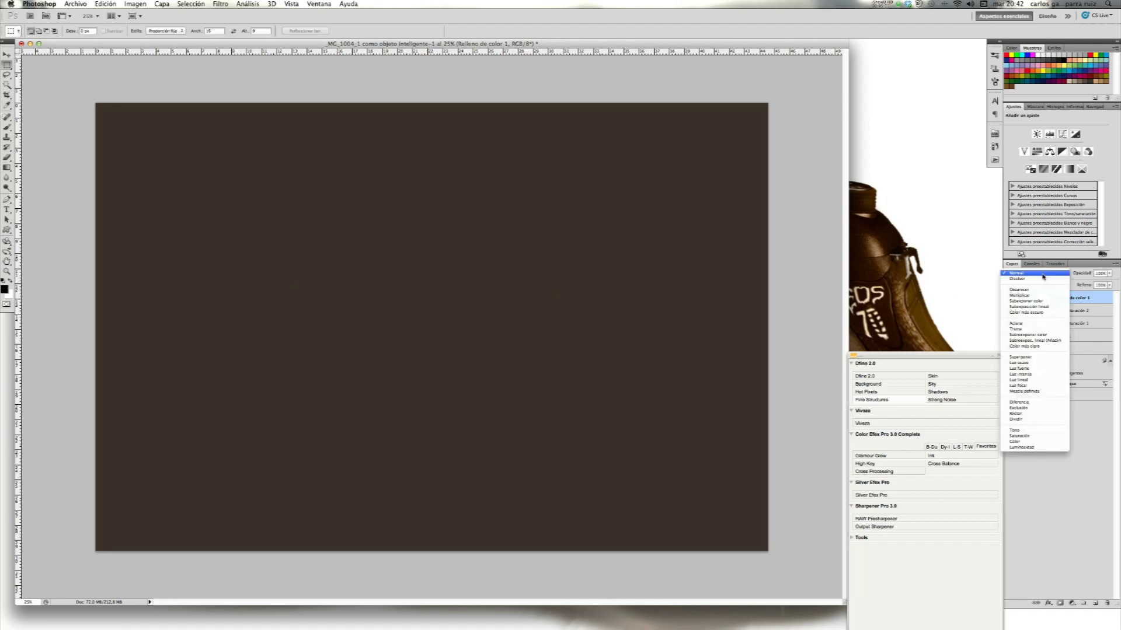
Blend the Relleno de color 1 brown fill in Luz suave mode at a low opacity
left_click(1025, 364)
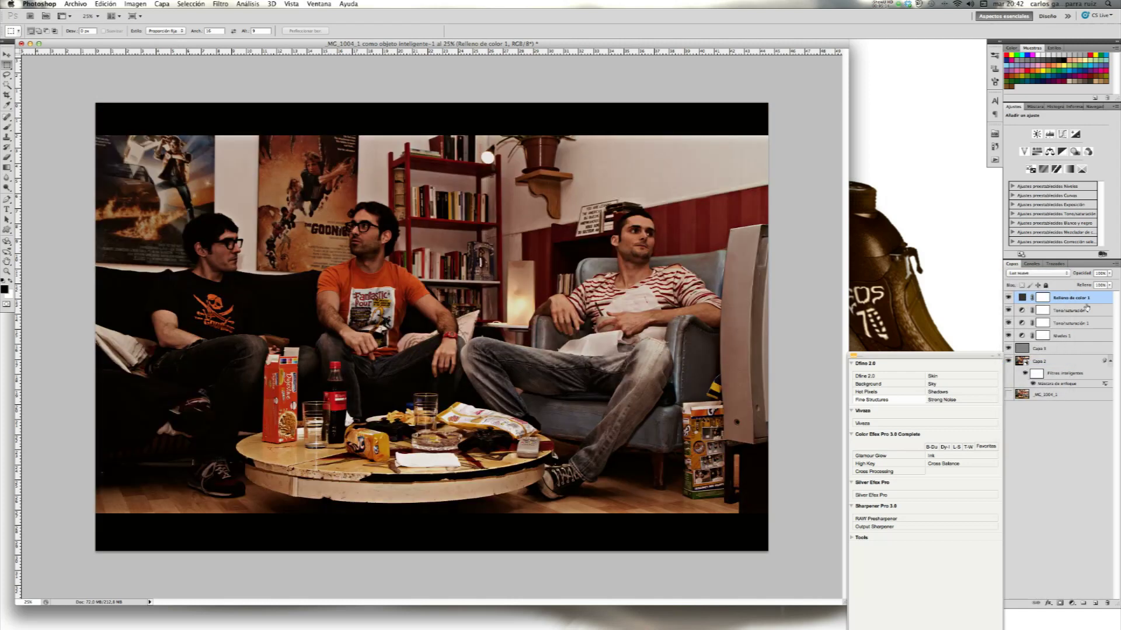
left_click(1110, 273)
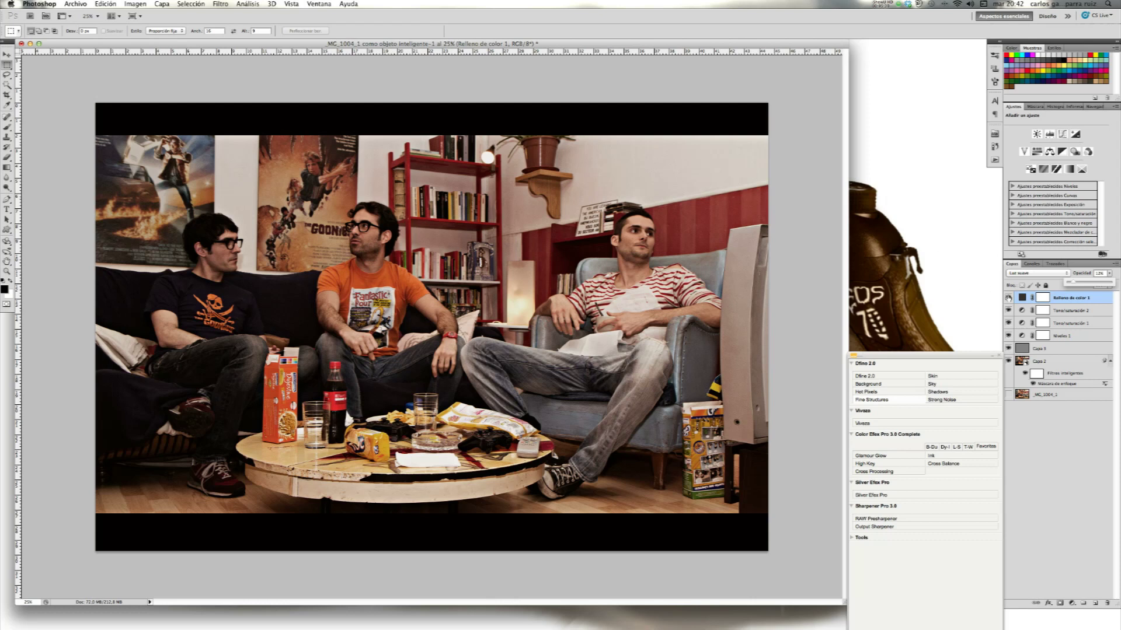
left_click(1055, 301)
Hide and reshow the grading layers to compare with the original, move the plugin panel, and switch apps
left_click(1007, 394)
left_click_drag(1009, 298, 1007, 360)
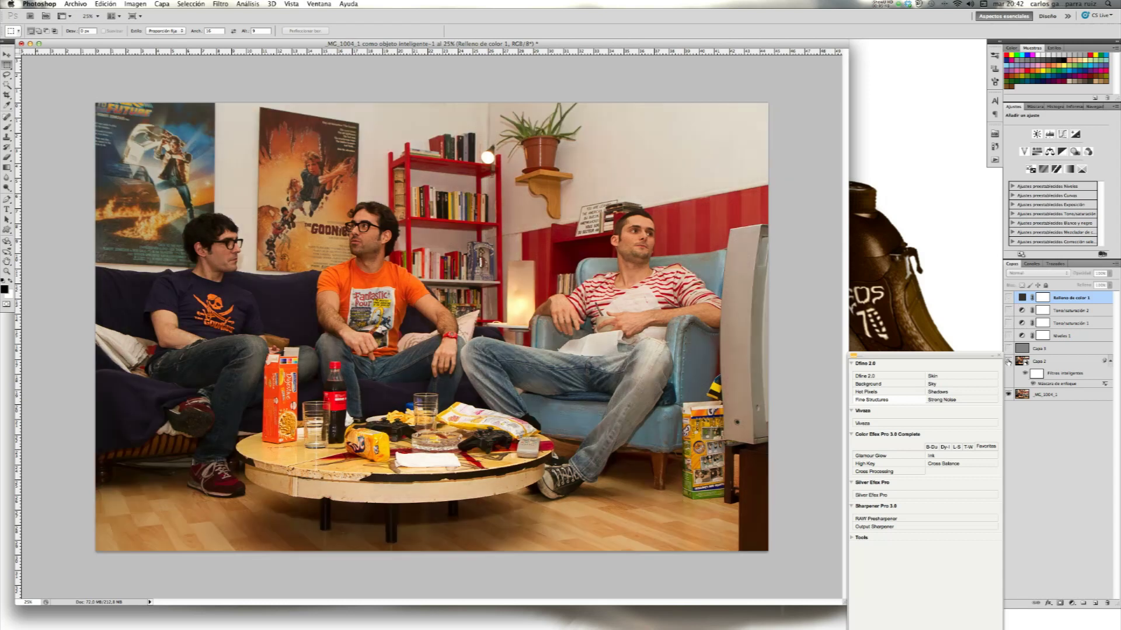
left_click_drag(1008, 362, 1008, 298)
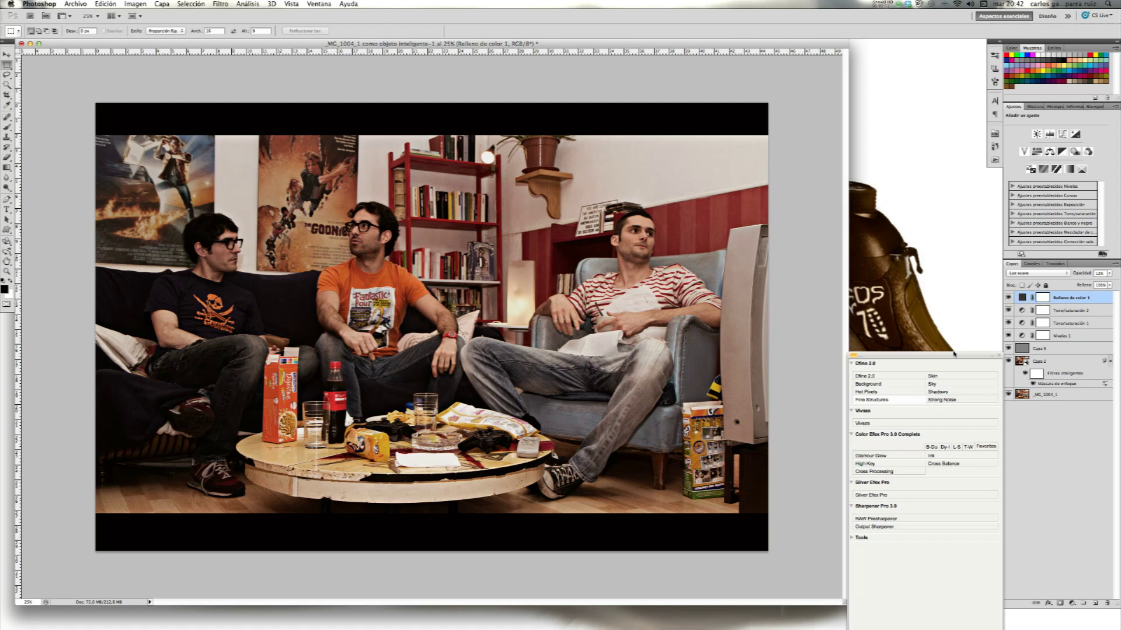
left_click_drag(955, 354, 955, 337)
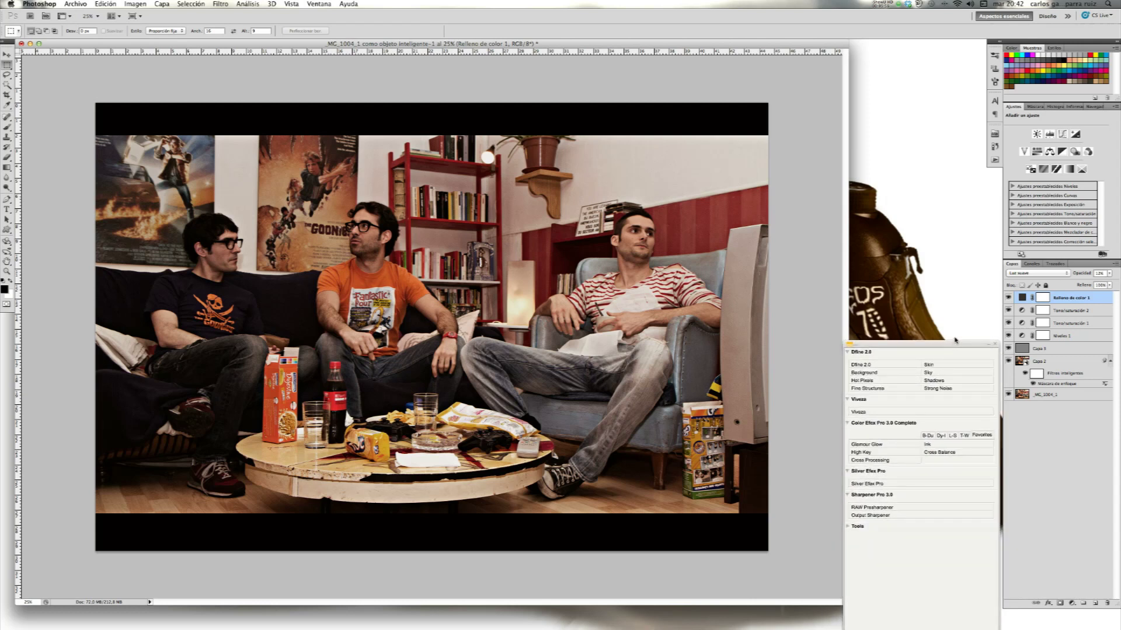
left_click(953, 248)
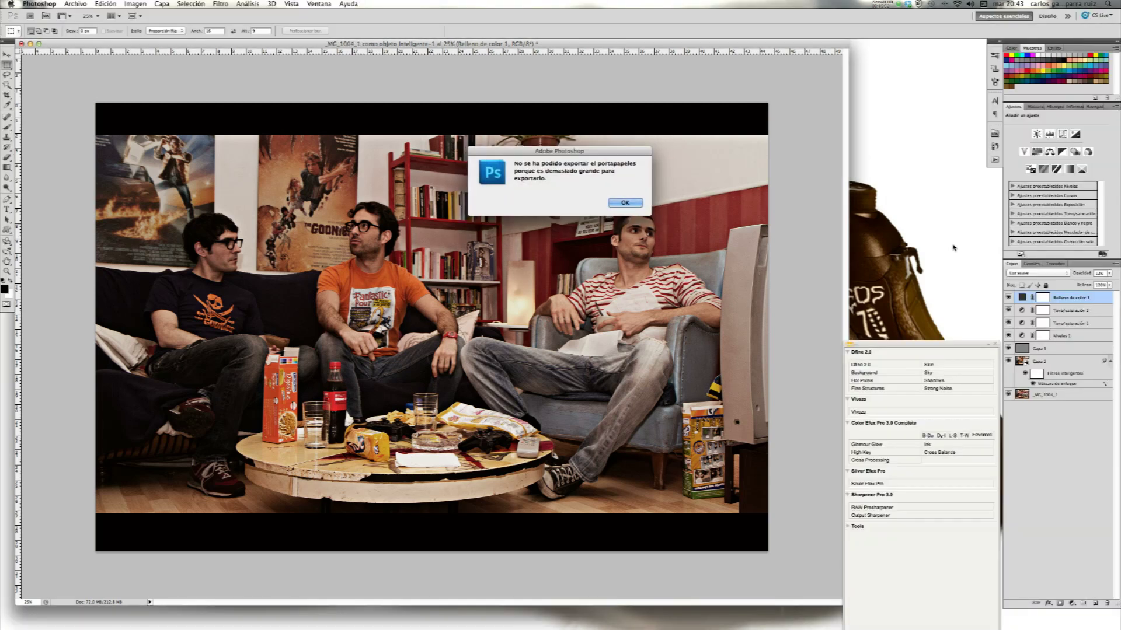
Dismiss Photoshop's warning that the clipboard is too large to export
left_click(625, 202)
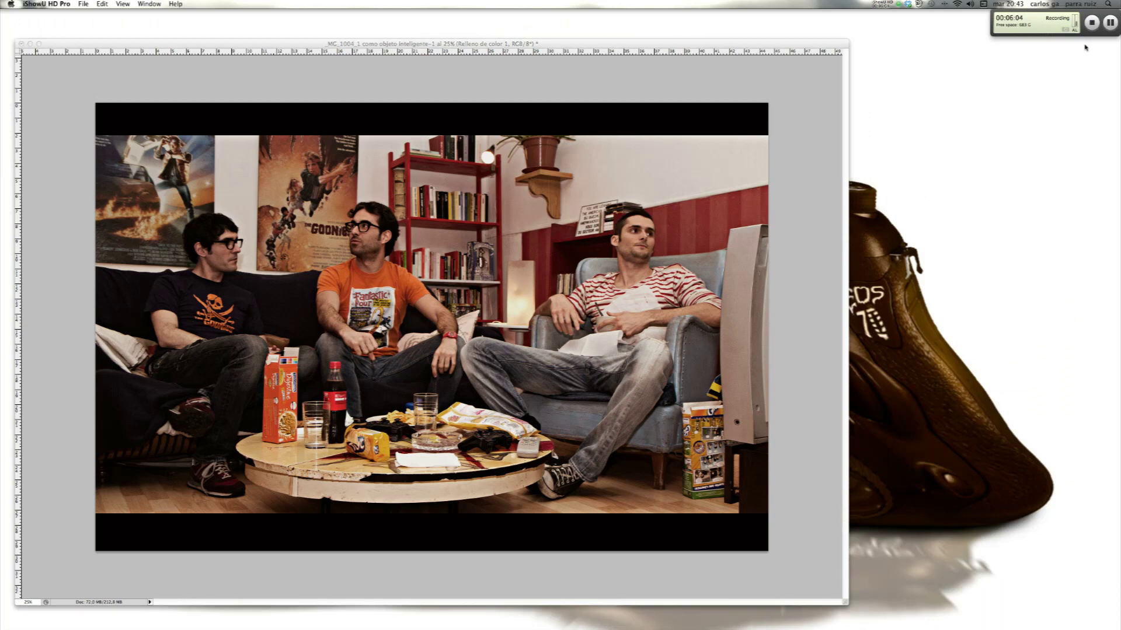